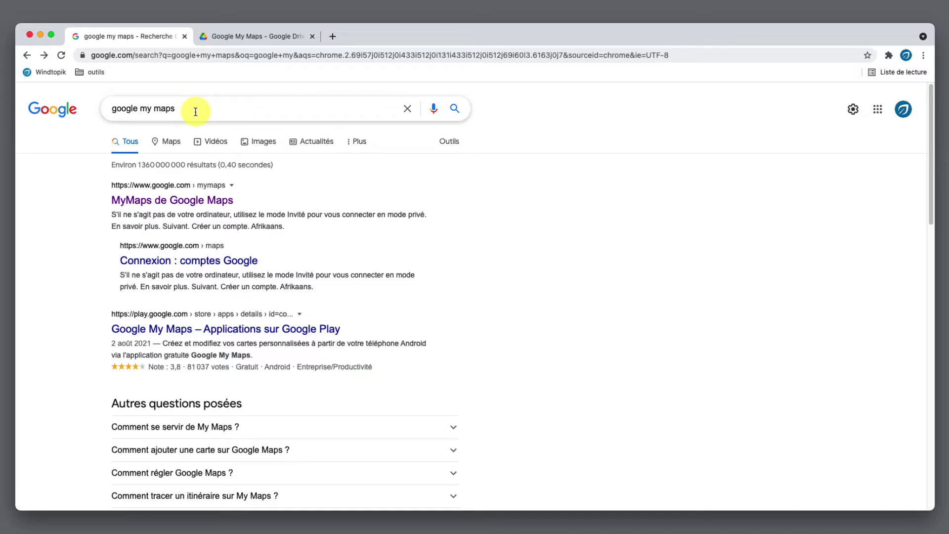
# - Open MyMaps from the search results and create a new Google My Maps map in Drive's Google My Maps folder
pyautogui.click(159, 201)
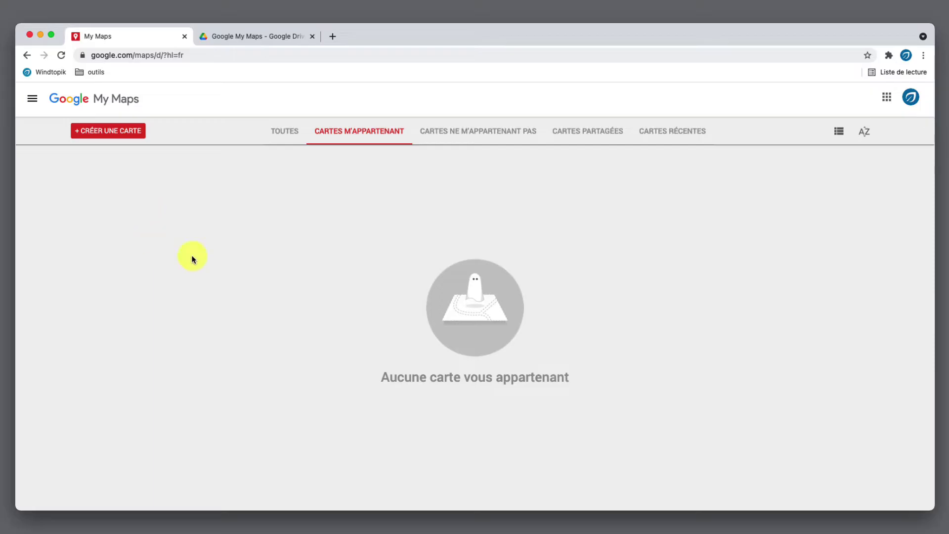
pyautogui.click(246, 39)
pyautogui.click(291, 256)
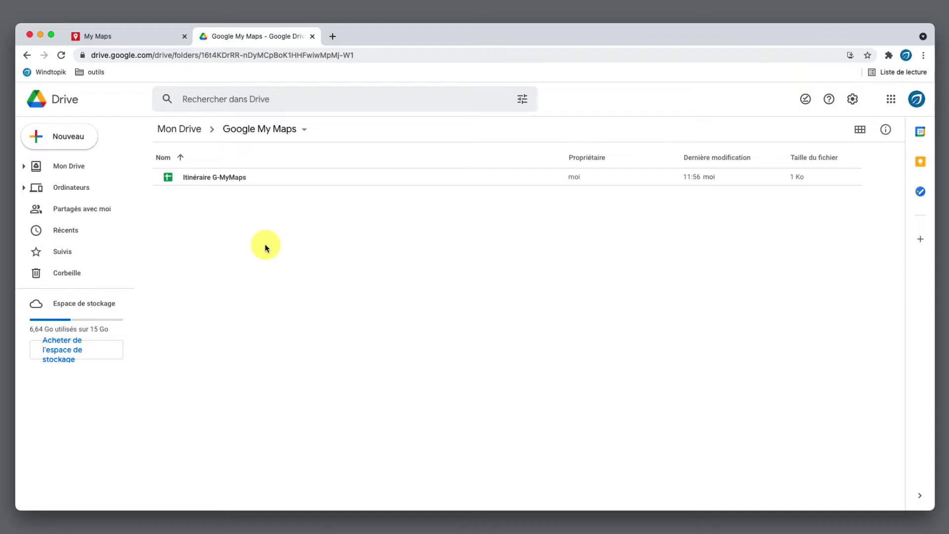
pyautogui.click(87, 144)
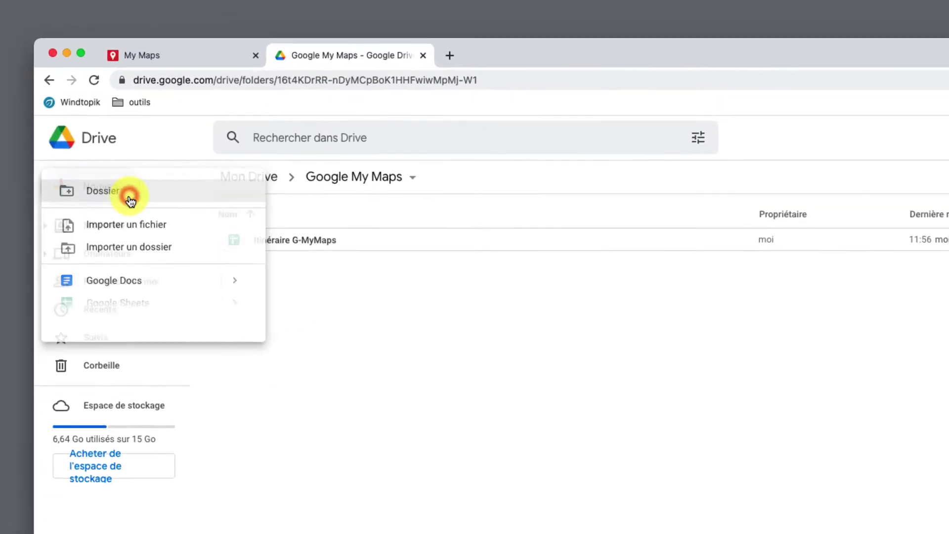
pyautogui.moveTo(120, 372)
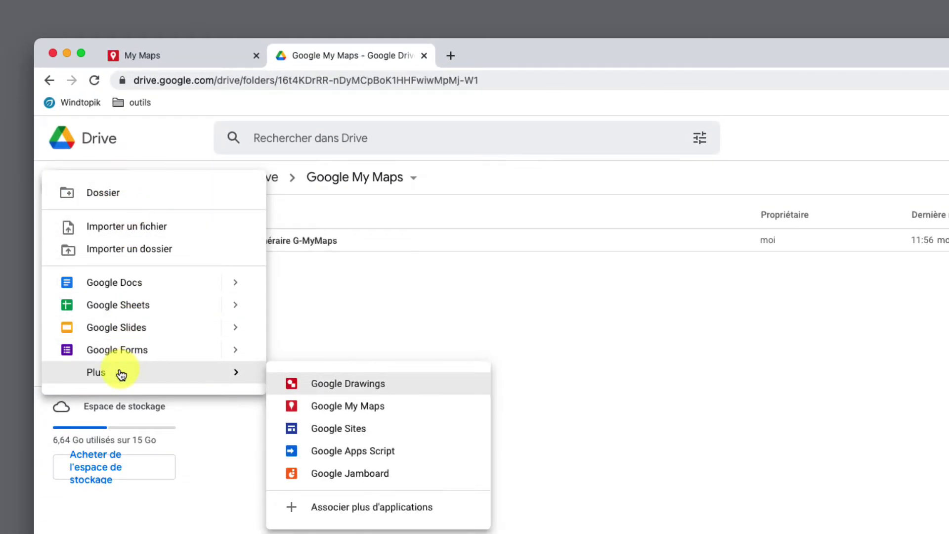
pyautogui.click(419, 411)
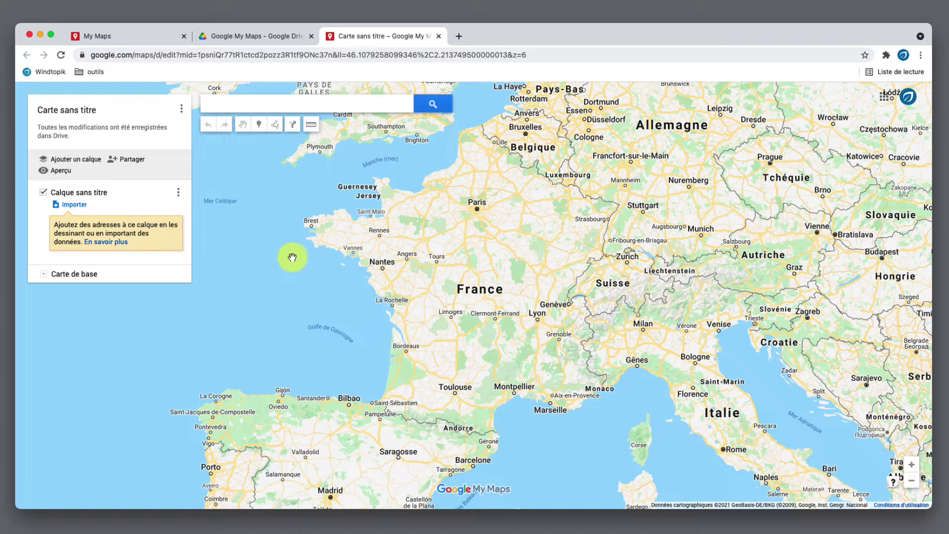
# - Title the untitled map "Carte de démonstration" and save the title
pyautogui.click(69, 111)
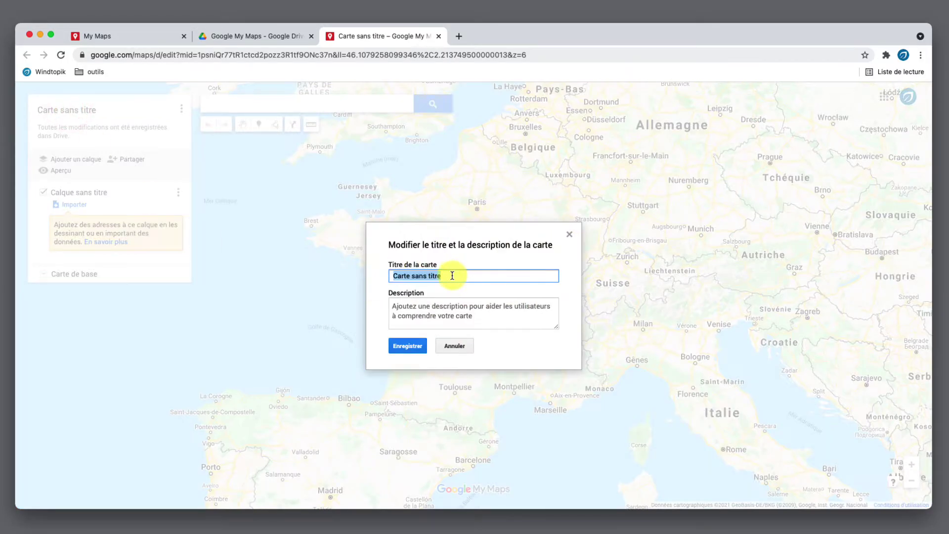
pyautogui.write('C')
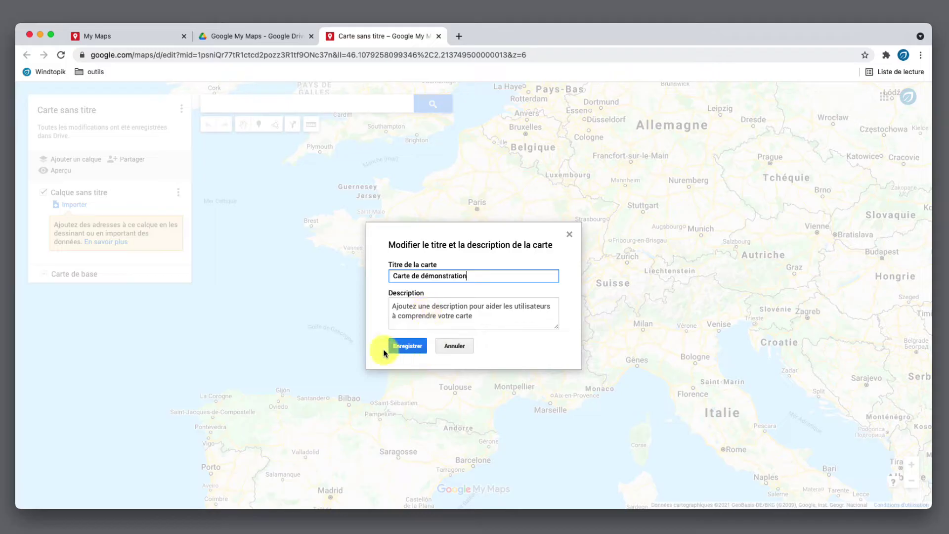
pyautogui.click(401, 349)
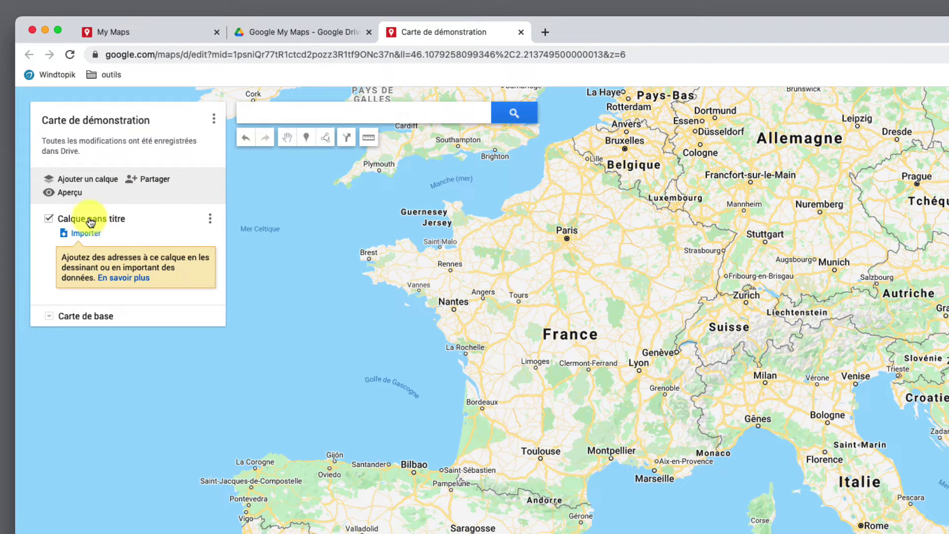
# - Rename the untitled layer as "Calque 01" and save the name
pyautogui.click(209, 218)
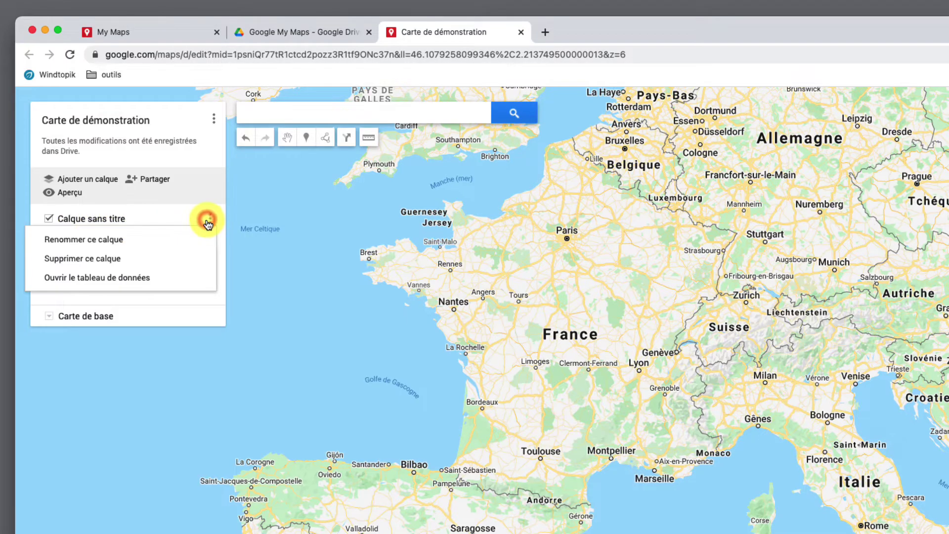
pyautogui.click(140, 242)
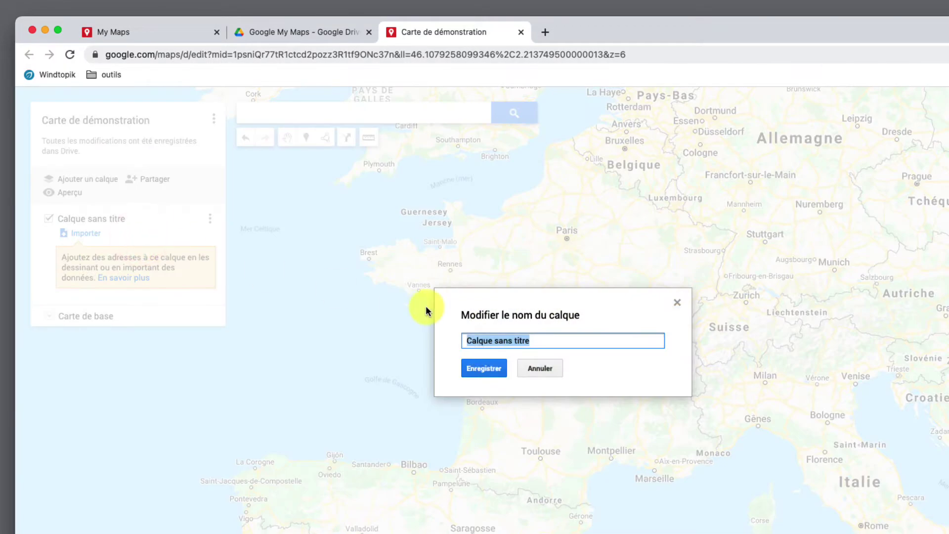
pyautogui.write('Calque')
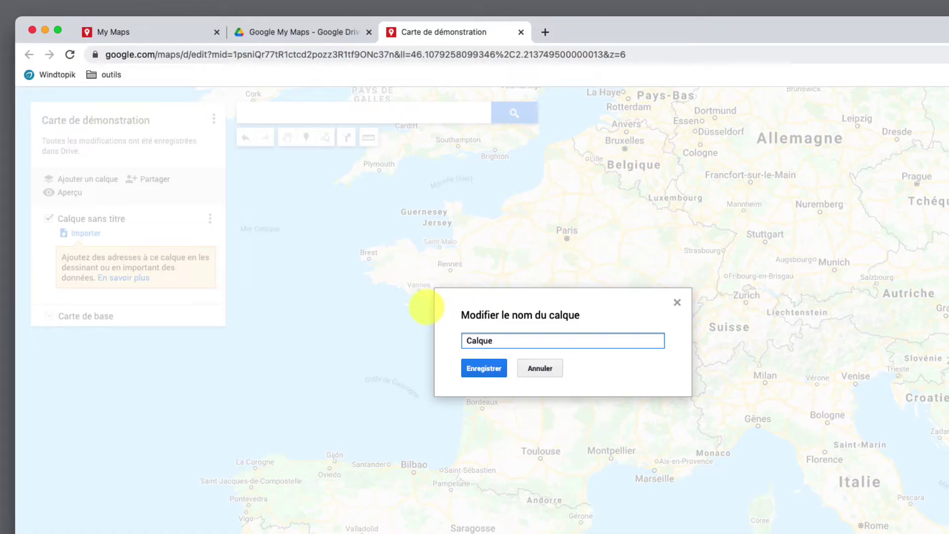
pyautogui.write(' 01')
pyautogui.click(484, 368)
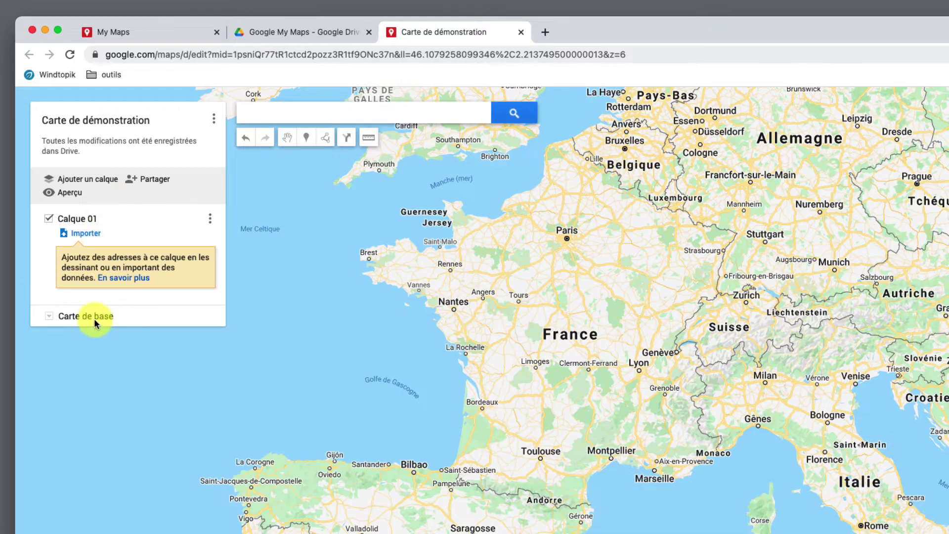
# - Try the satellite, terrain, pale and Ville en monochrome base maps and restore the standard base map
pyautogui.click(50, 320)
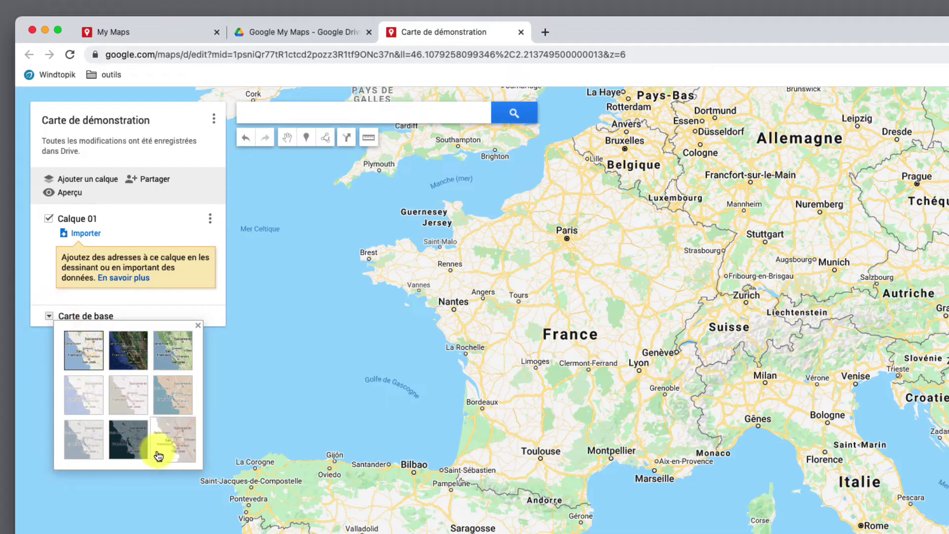
pyautogui.click(126, 358)
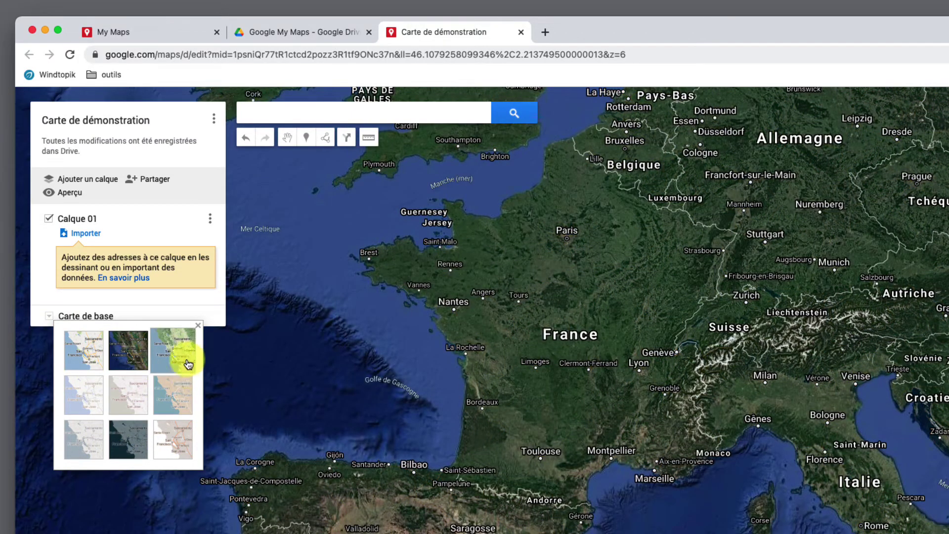
pyautogui.click(177, 351)
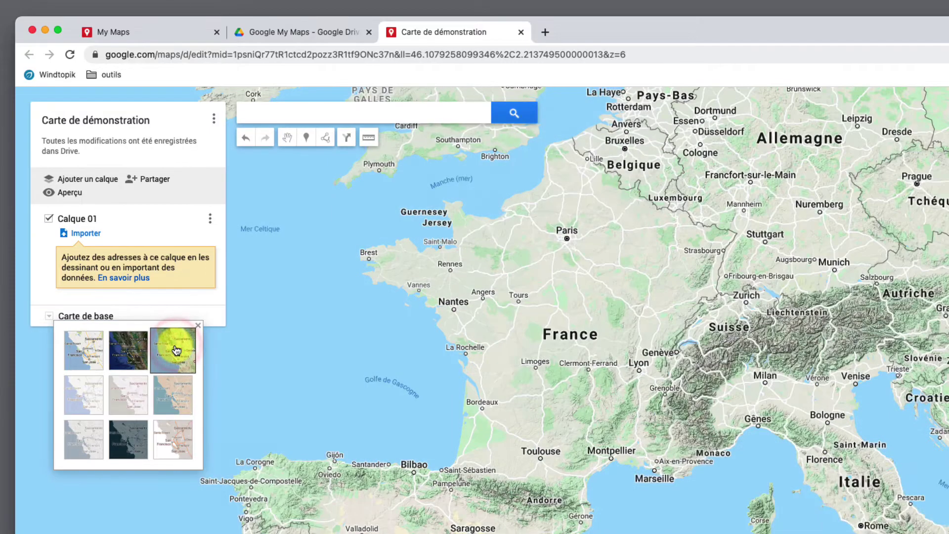
pyautogui.click(84, 397)
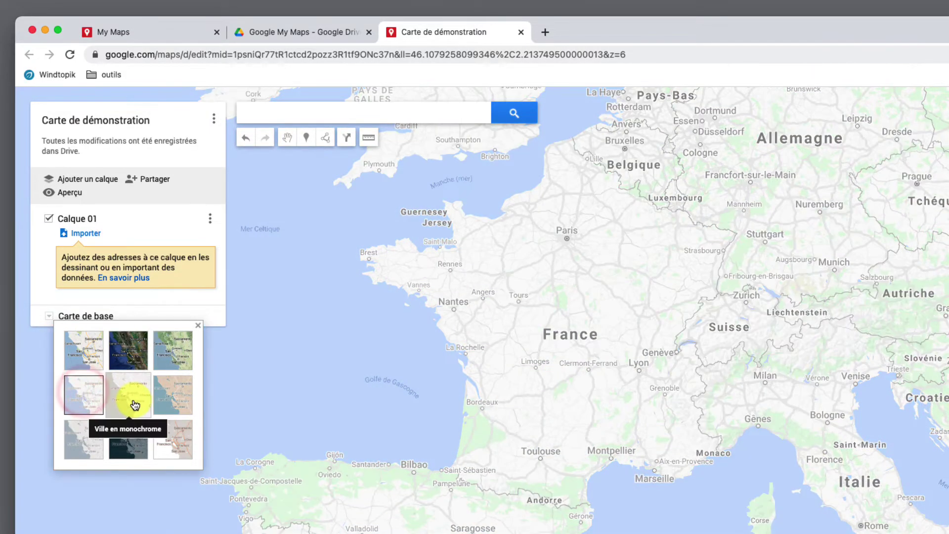
pyautogui.click(135, 404)
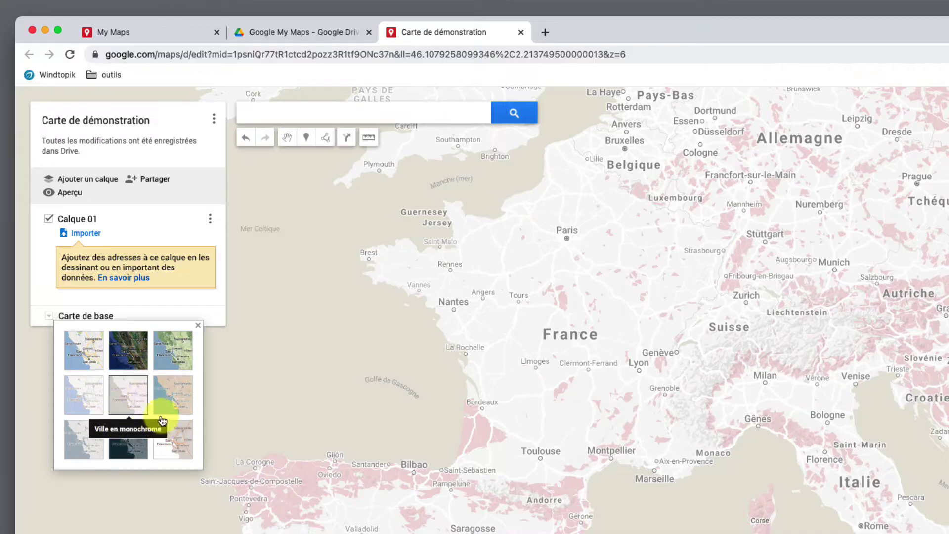
pyautogui.click(79, 356)
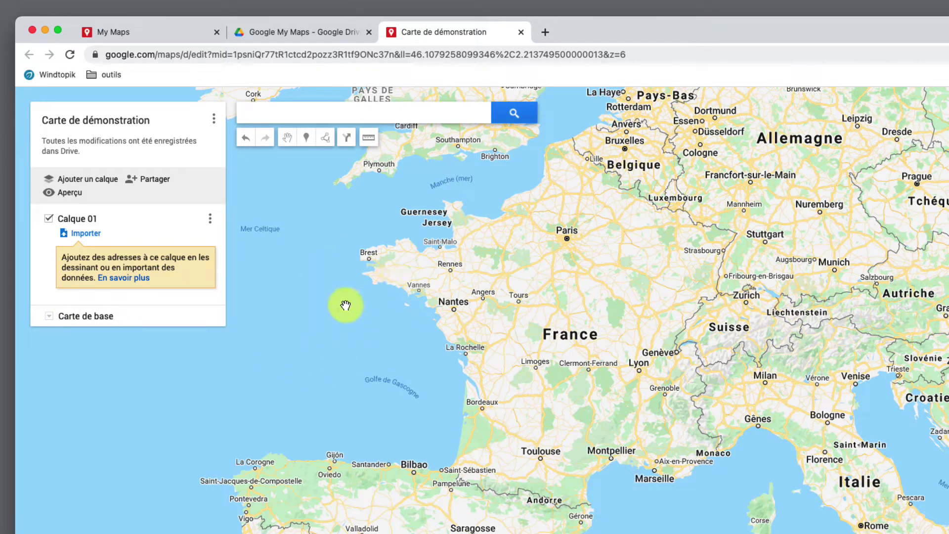
# - Search for "leeds", choose Leeds in Royaume-Uni, and add the place to Calque 01
pyautogui.click(354, 117)
pyautogui.click(321, 298)
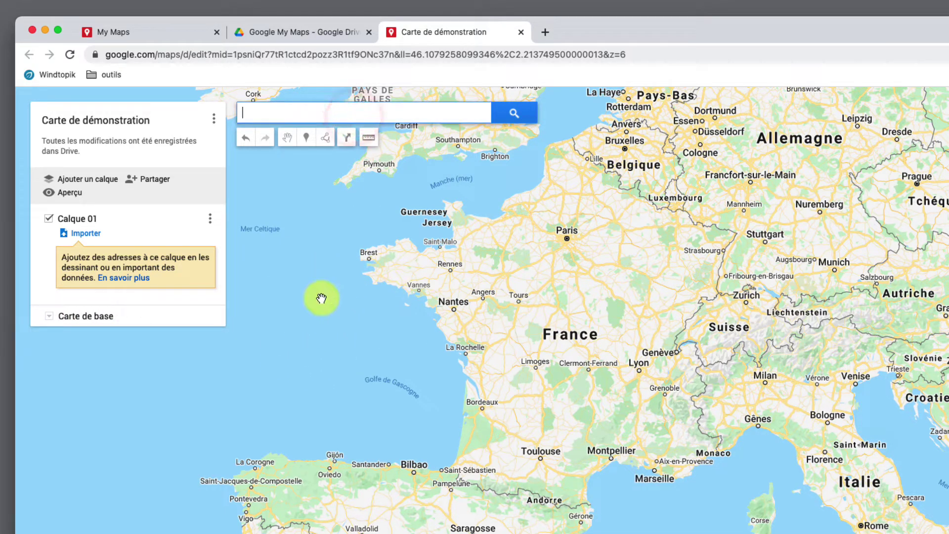
pyautogui.write('leeds')
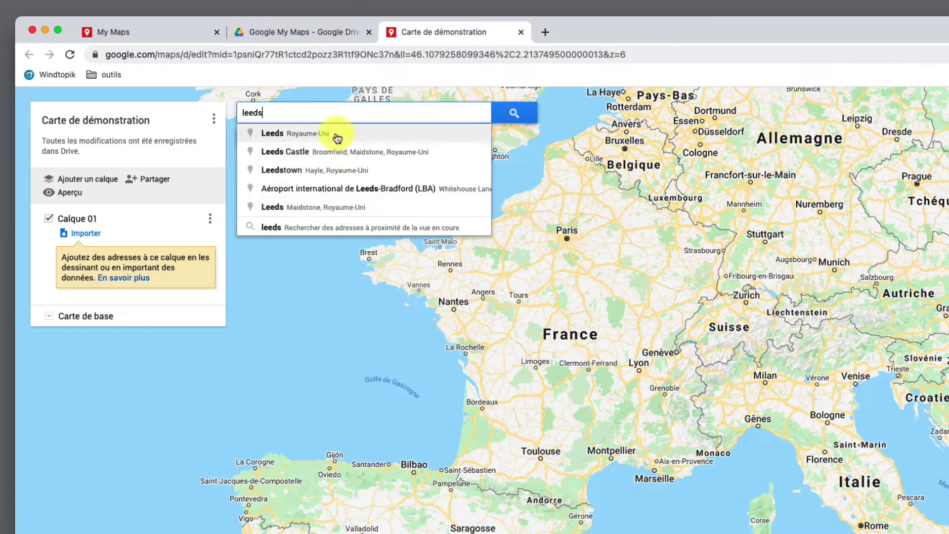
pyautogui.click(303, 138)
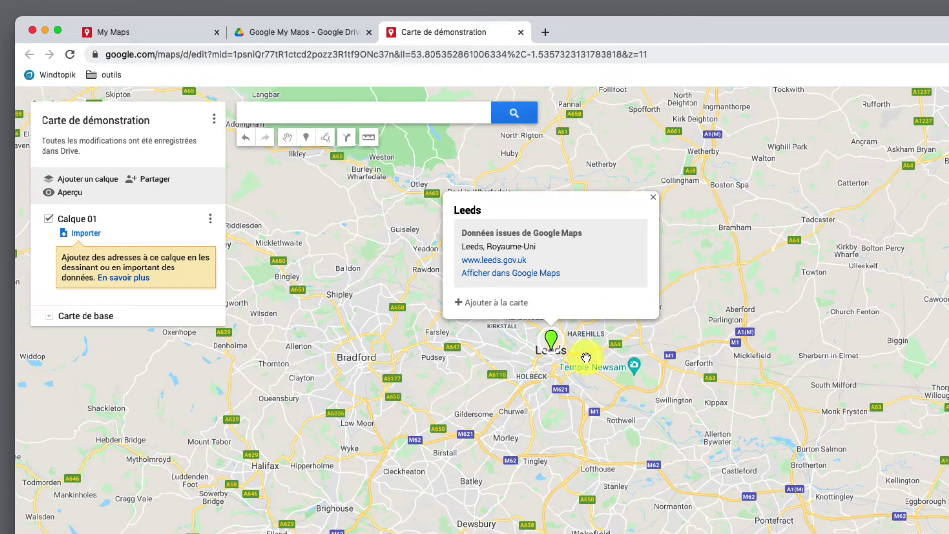
pyautogui.scroll(-5, 607, 370)
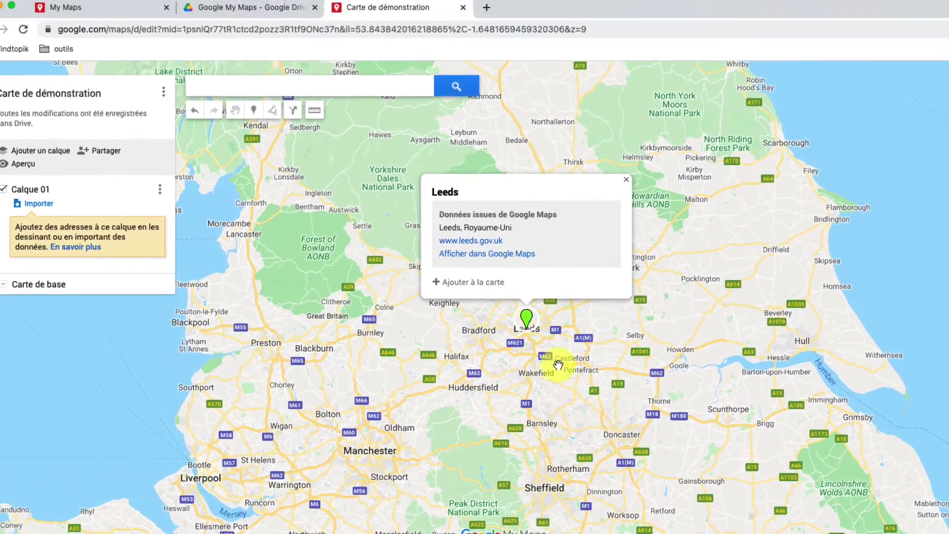
pyautogui.scroll(-1, 448, 309)
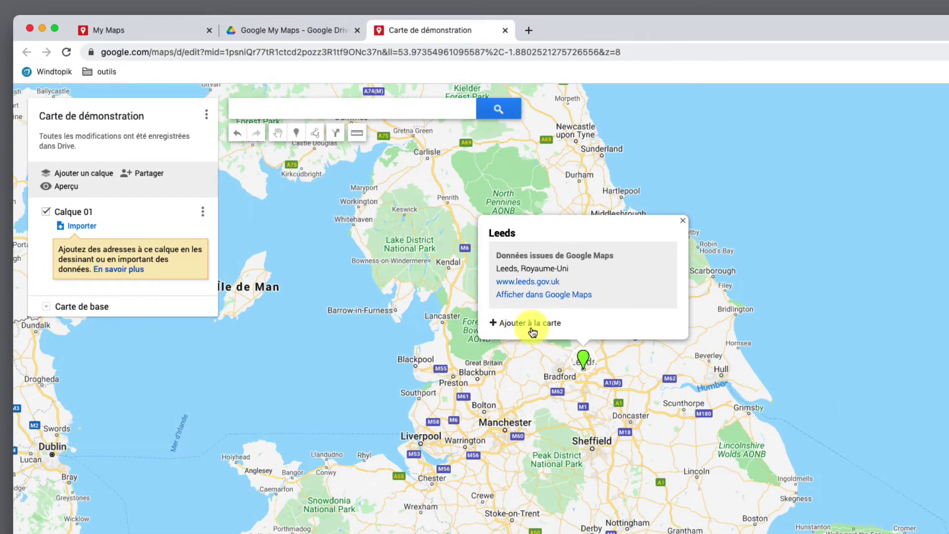
pyautogui.click(511, 324)
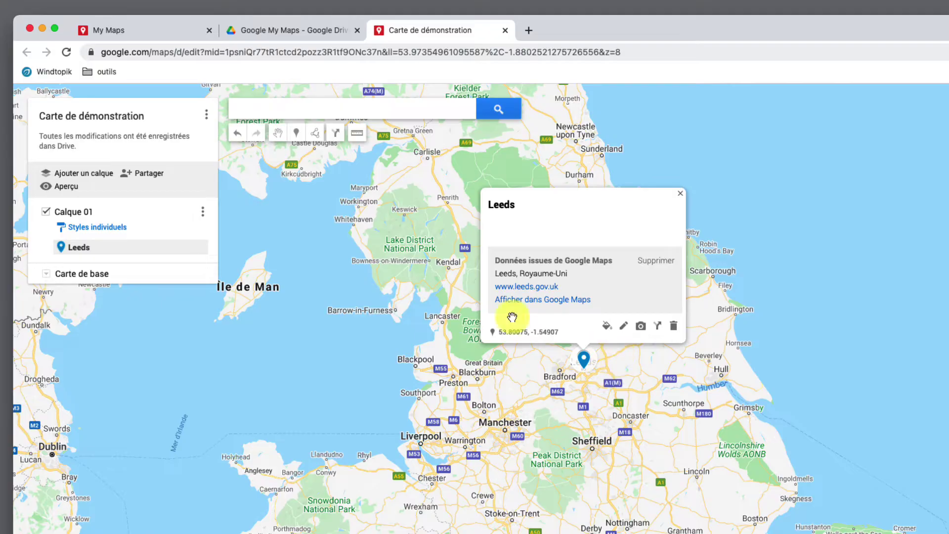
# - Place a marker by hand near York, cancel editing its details, and delete it from the map
pyautogui.click(296, 138)
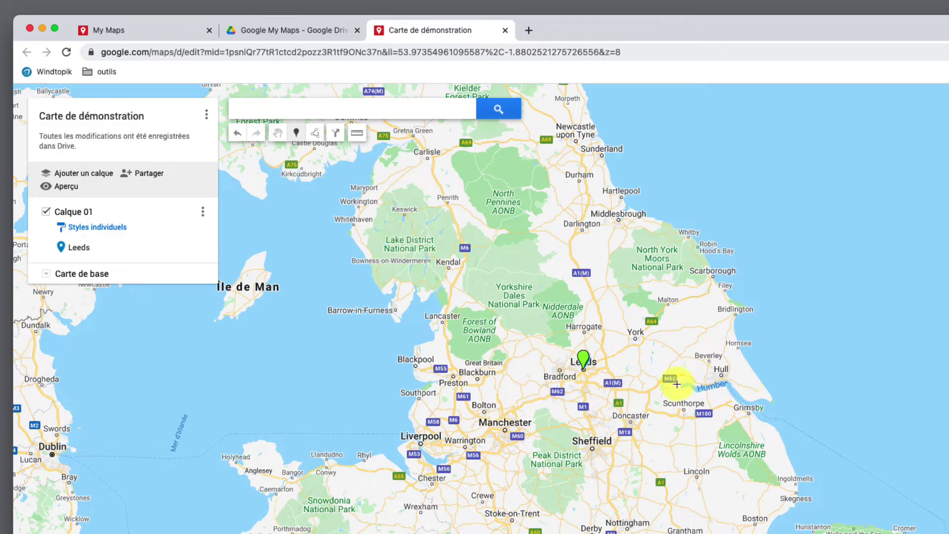
pyautogui.click(636, 339)
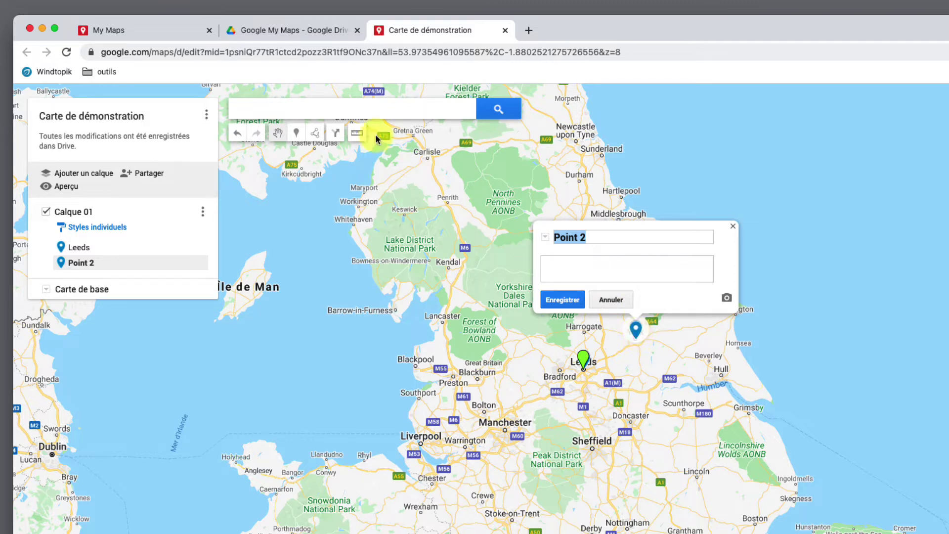
pyautogui.click(618, 300)
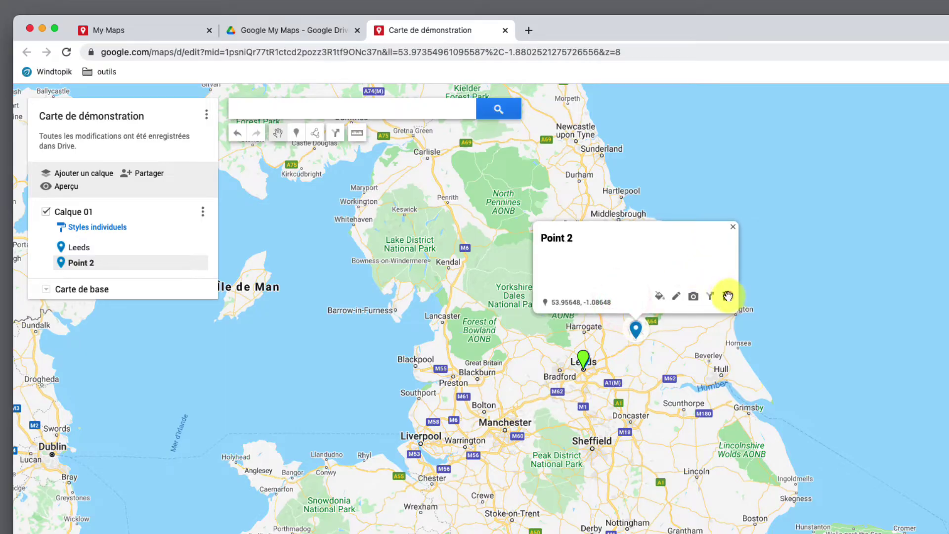
pyautogui.click(727, 295)
# - Examine the Leeds marker's colour and icon options and its title and description editor
pyautogui.click(583, 359)
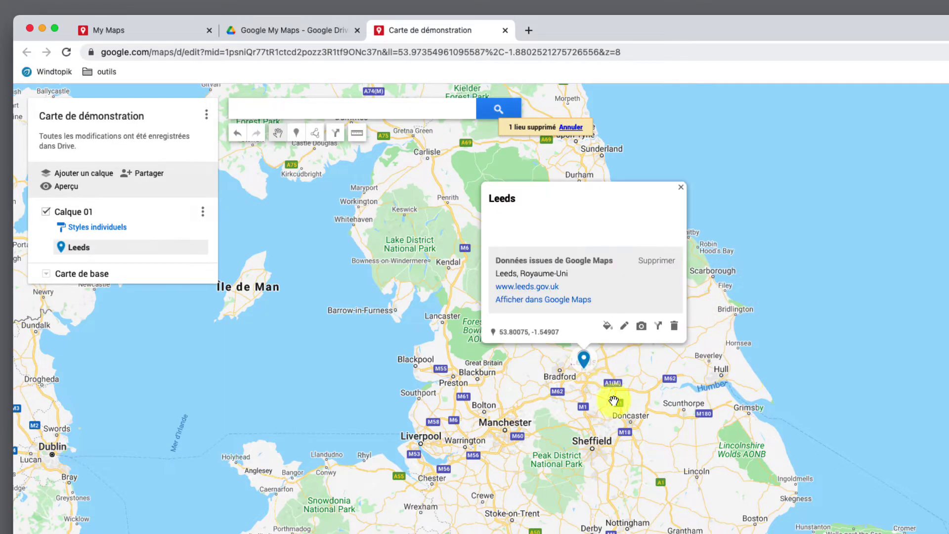
pyautogui.click(609, 331)
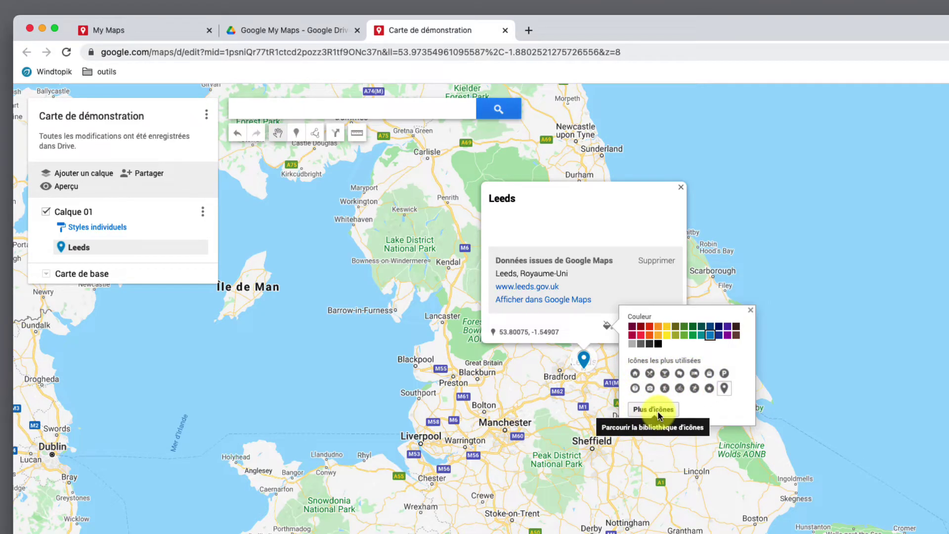
pyautogui.click(587, 339)
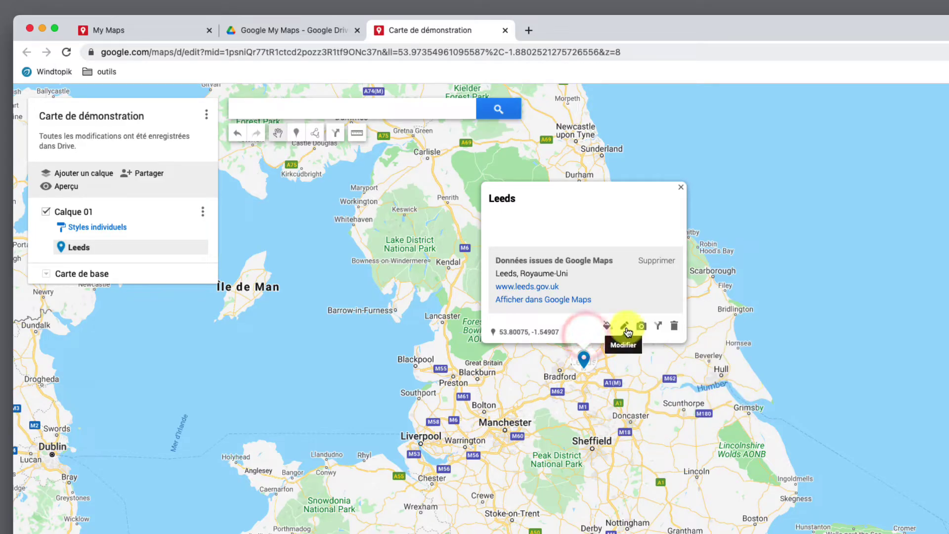
pyautogui.click(625, 328)
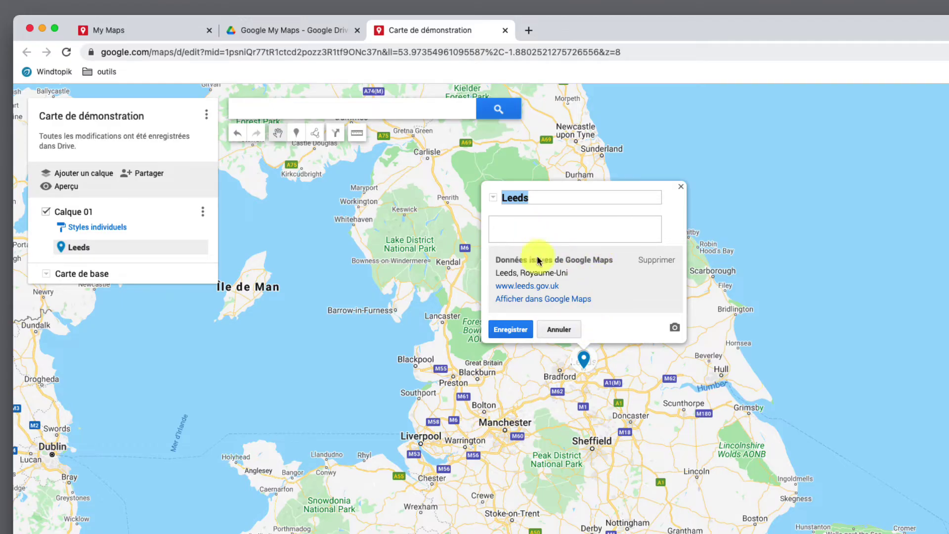
pyautogui.click(563, 329)
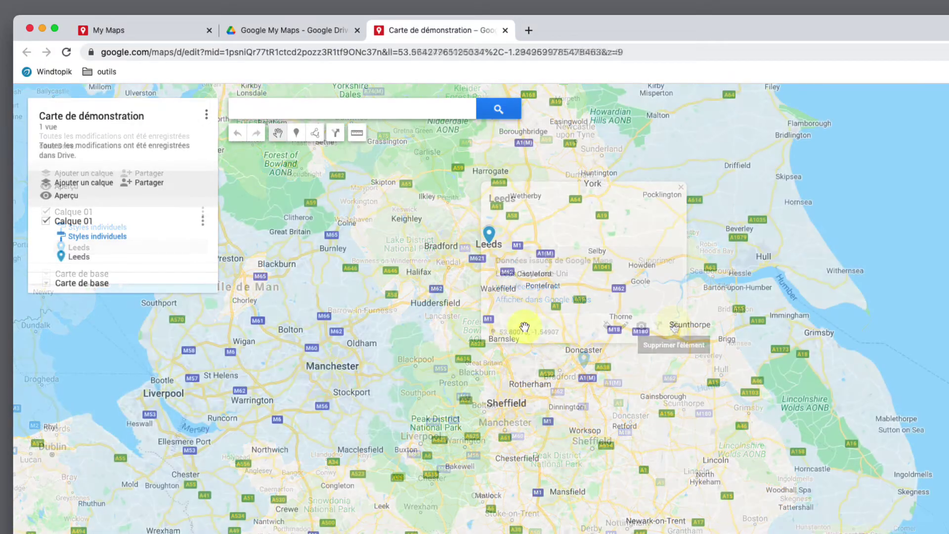
# - Add a directions layer for a driving route to the map, with France in view
pyautogui.moveTo(540, 454); pyautogui.dragTo(504, 262)
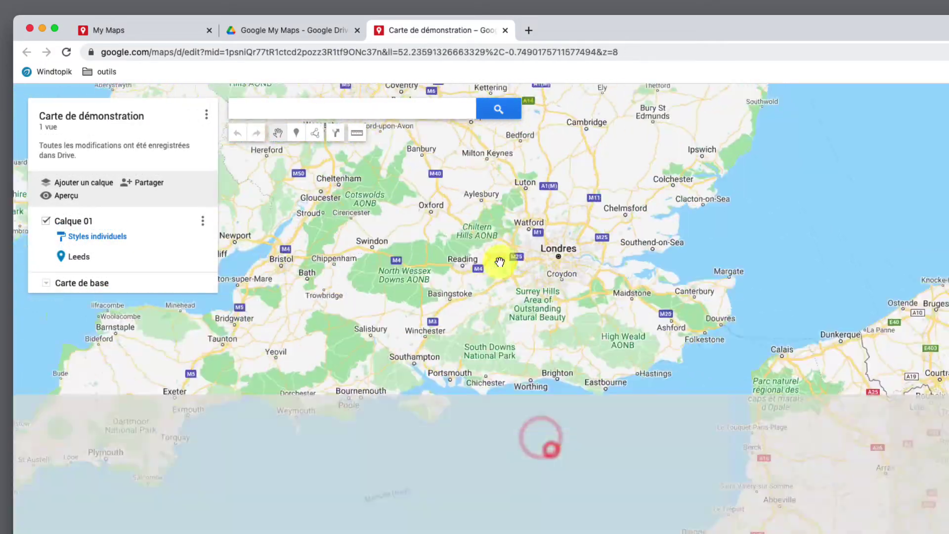
pyautogui.moveTo(551, 450); pyautogui.dragTo(509, 331)
pyautogui.scroll(-2, 539, 366)
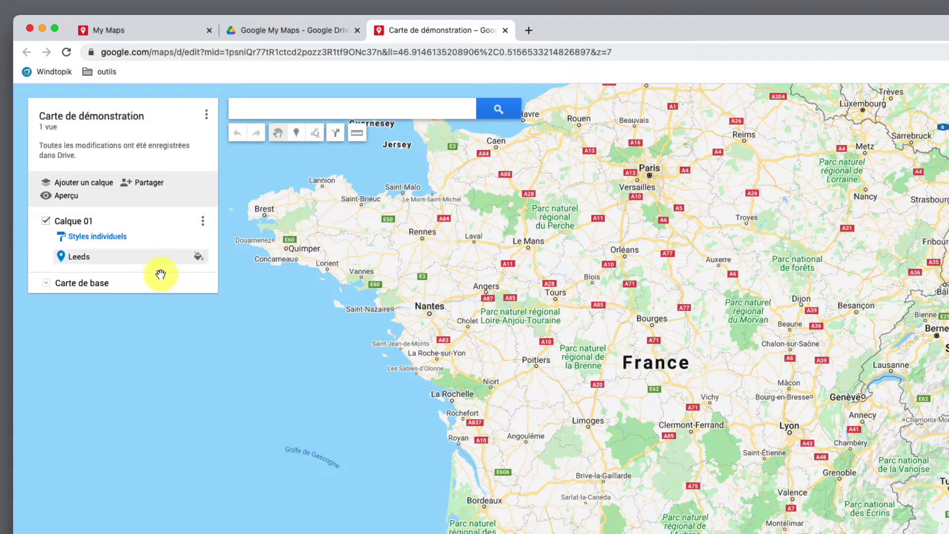
pyautogui.click(337, 134)
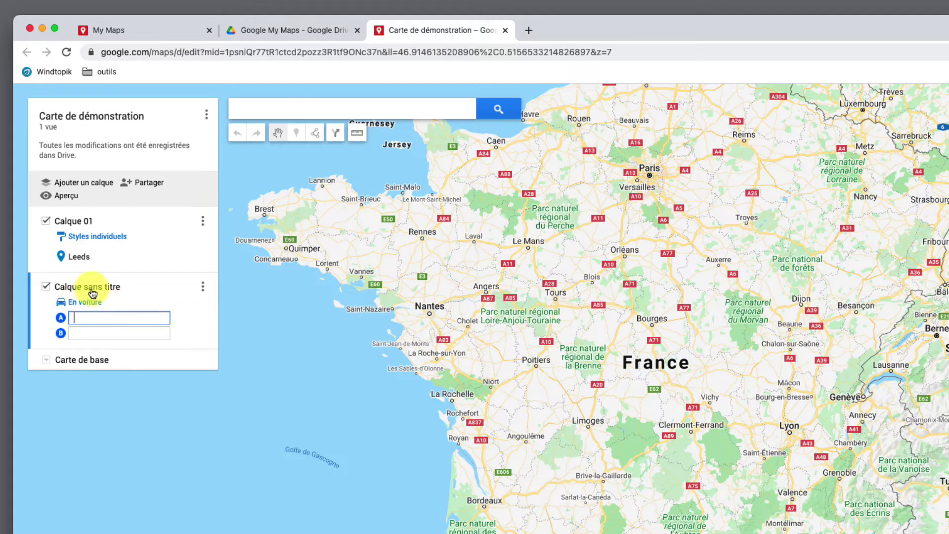
# - Rename the untitled directions layer as Calque 02
pyautogui.click(201, 290)
pyautogui.click(142, 313)
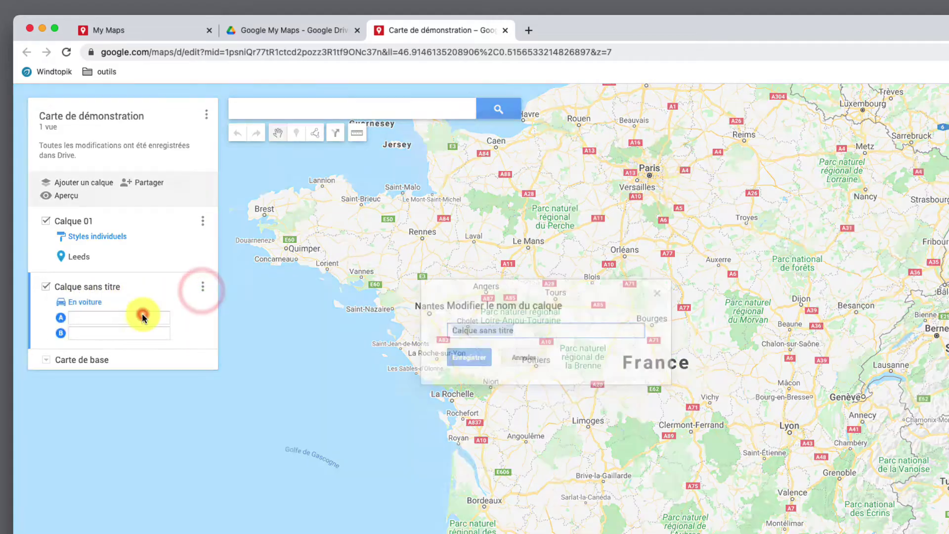
pyautogui.write('Cl')
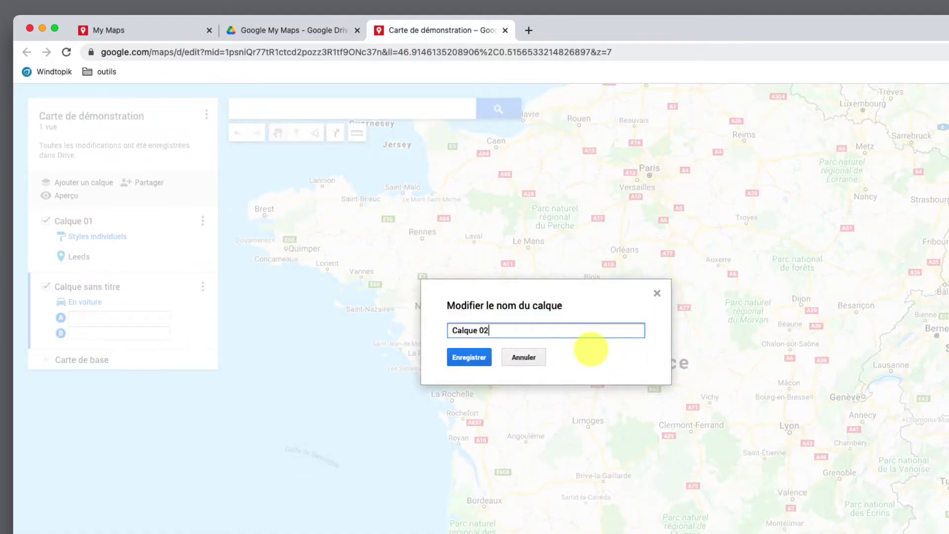
pyautogui.press('Return')
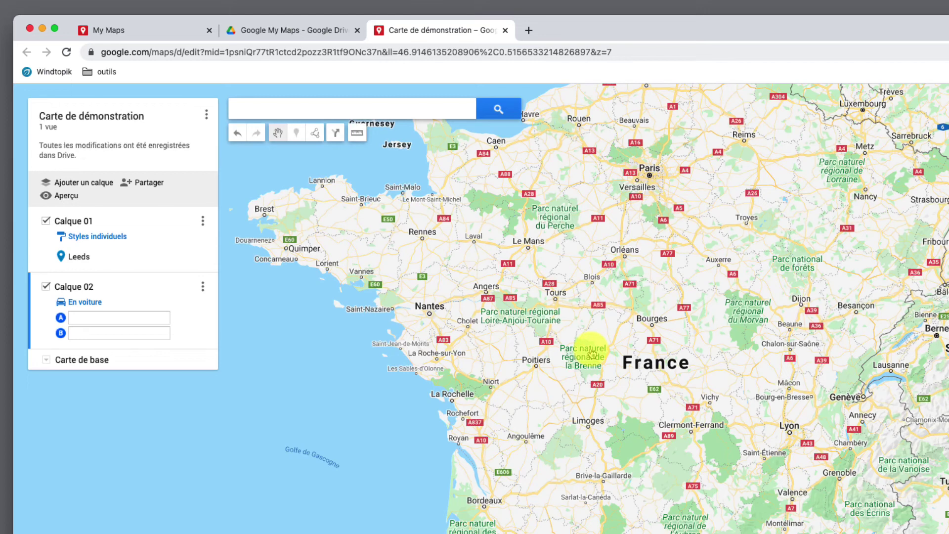
# - Set the driving route's start point A to Lille and its destination B to Nantes
pyautogui.click(102, 318)
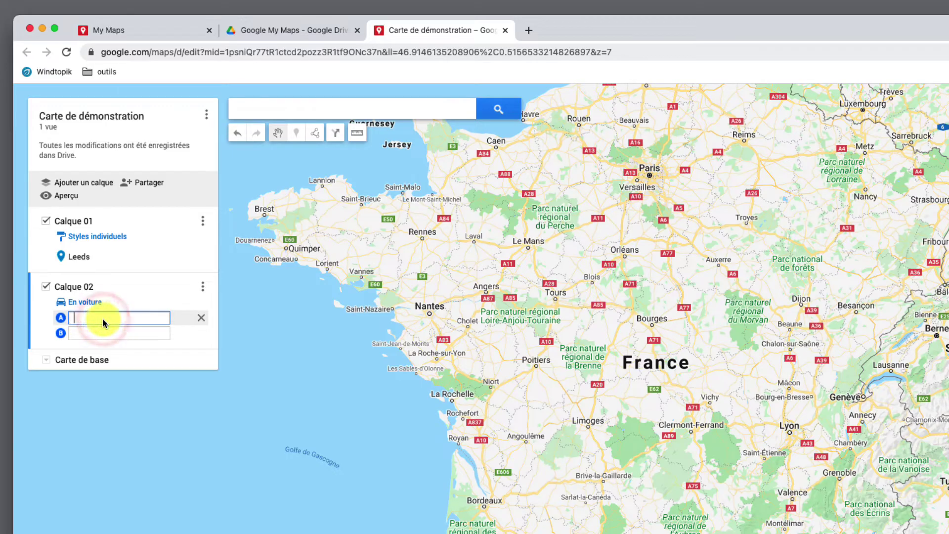
pyautogui.write('Lille')
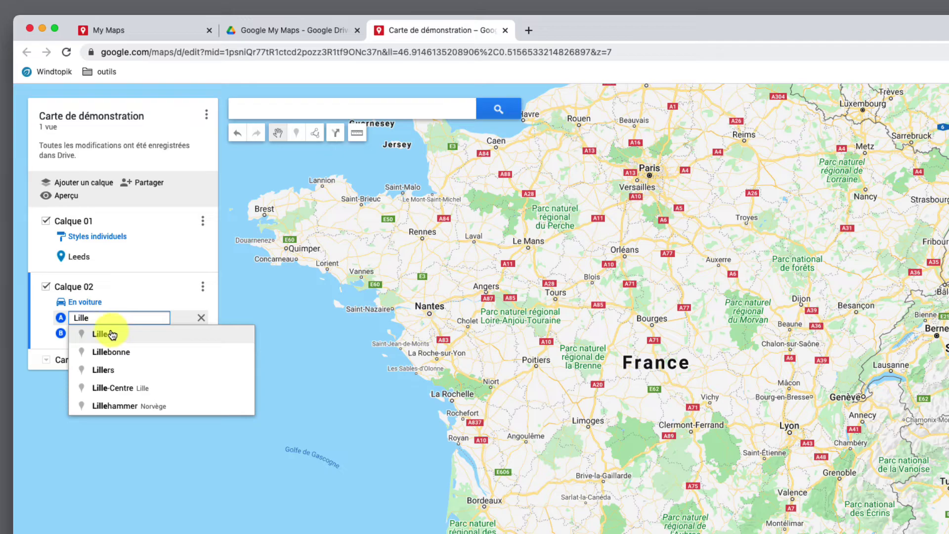
pyautogui.click(123, 337)
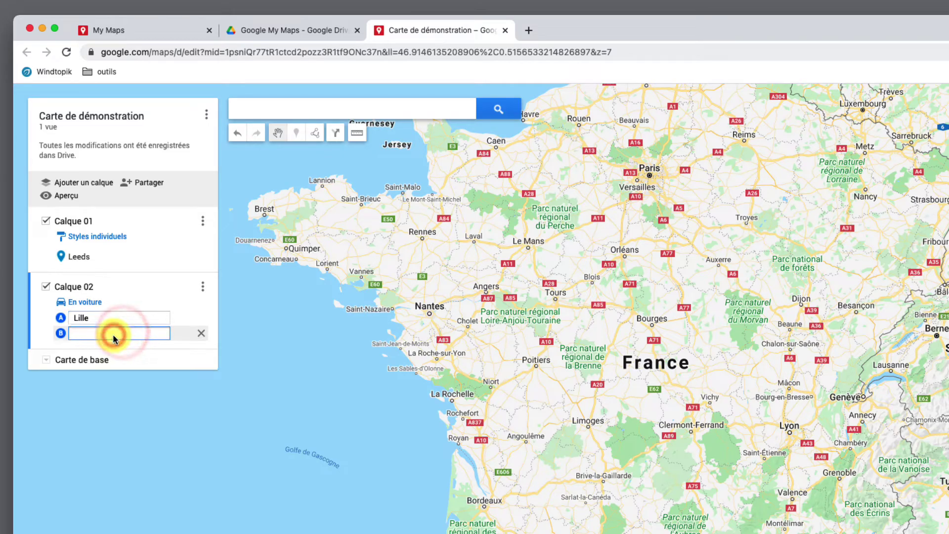
pyautogui.write('Nantes')
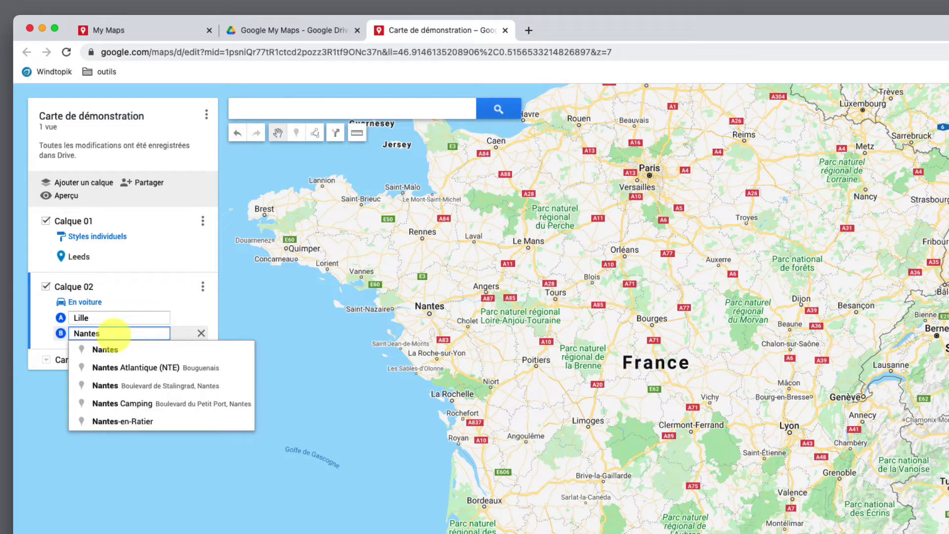
pyautogui.click(125, 347)
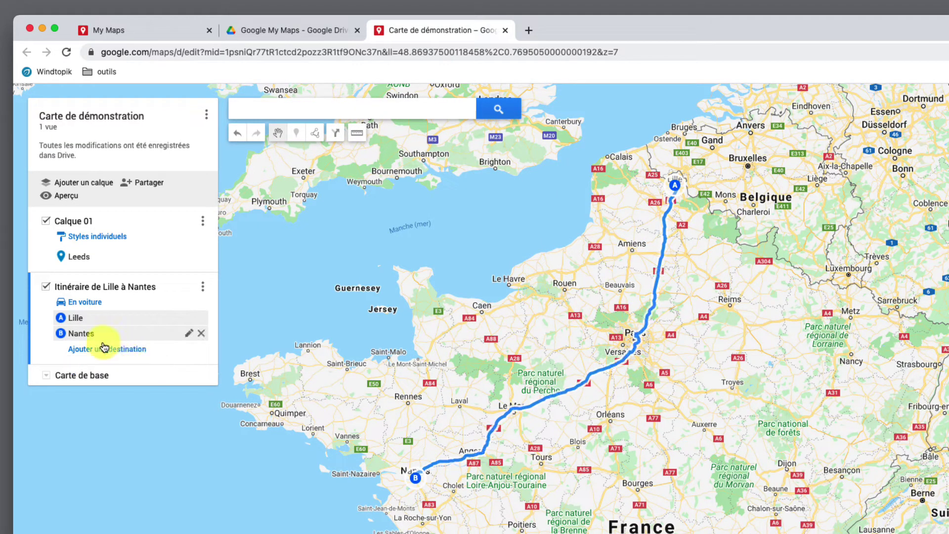
# - Add Limoges as destination C of the driving route from Lille through Nantes
pyautogui.click(91, 351)
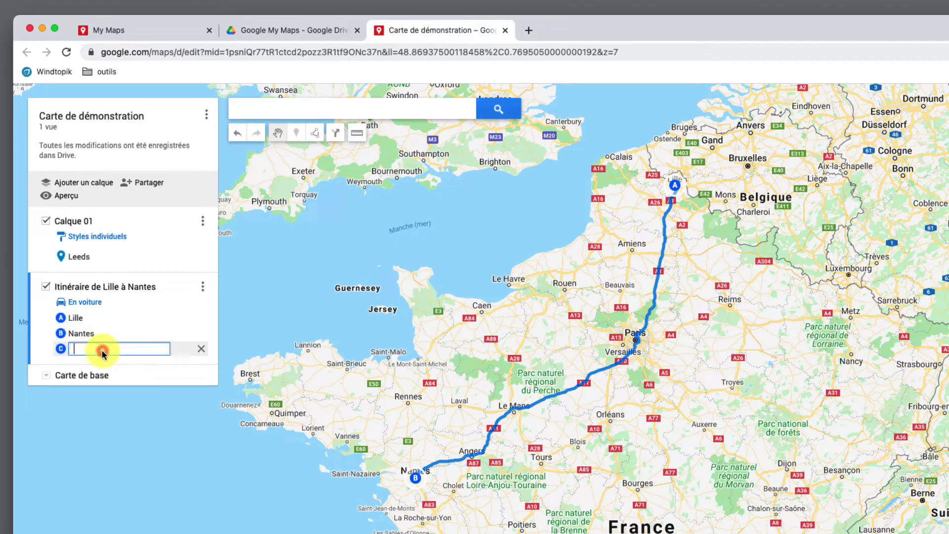
pyautogui.write('Lima')
pyautogui.press('BackSpace')
pyautogui.write('og')
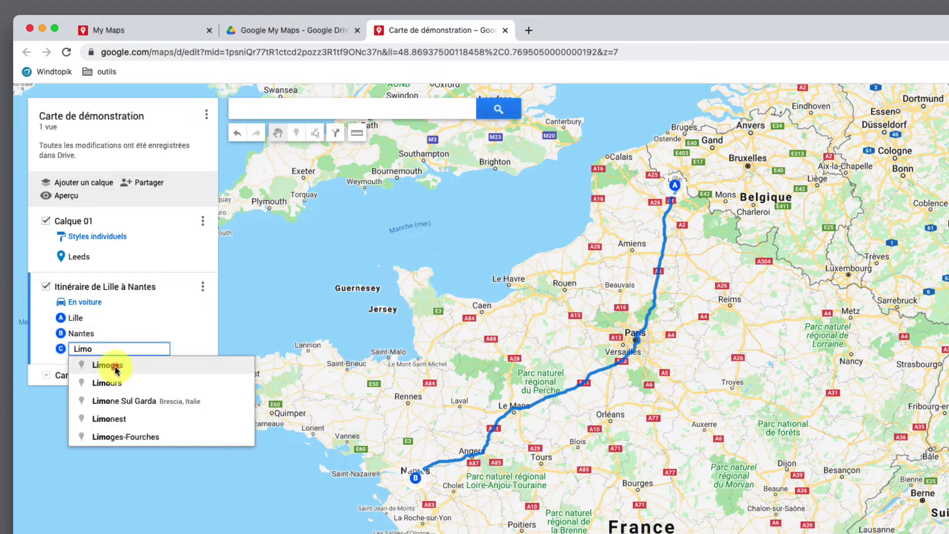
pyautogui.click(117, 366)
pyautogui.moveTo(589, 455); pyautogui.dragTo(479, 396)
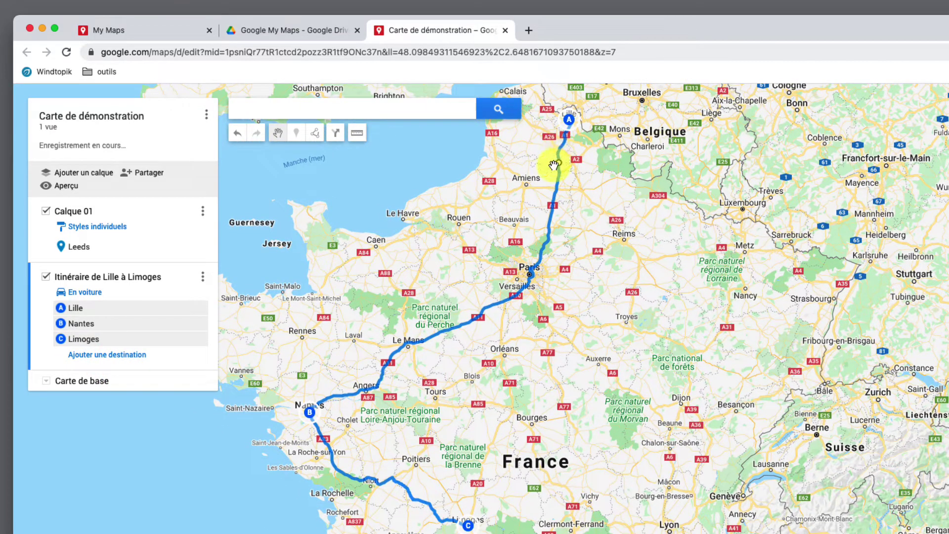
pyautogui.moveTo(540, 262); pyautogui.dragTo(509, 300)
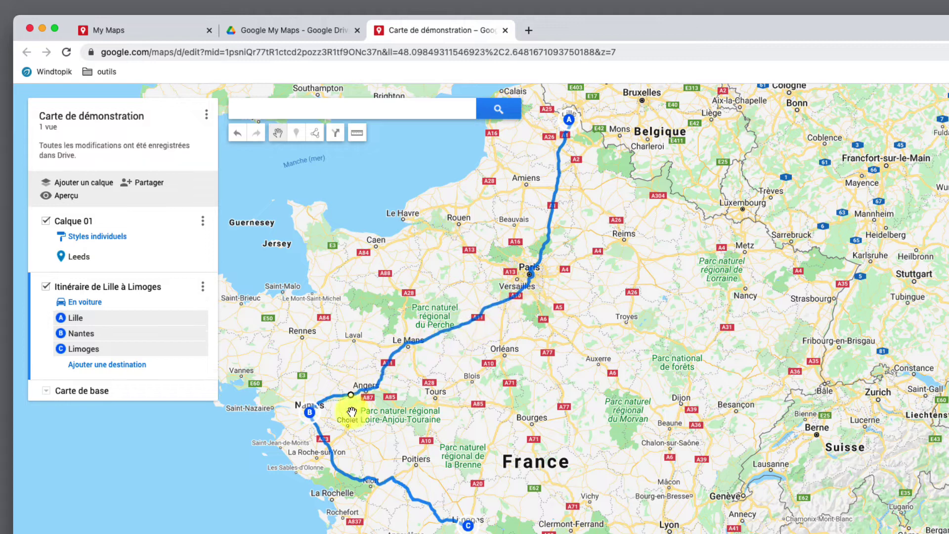
# - Try the bicycle and walking modes of transport for the Lille–Limoges route, and switch it back to driving
pyautogui.click(79, 305)
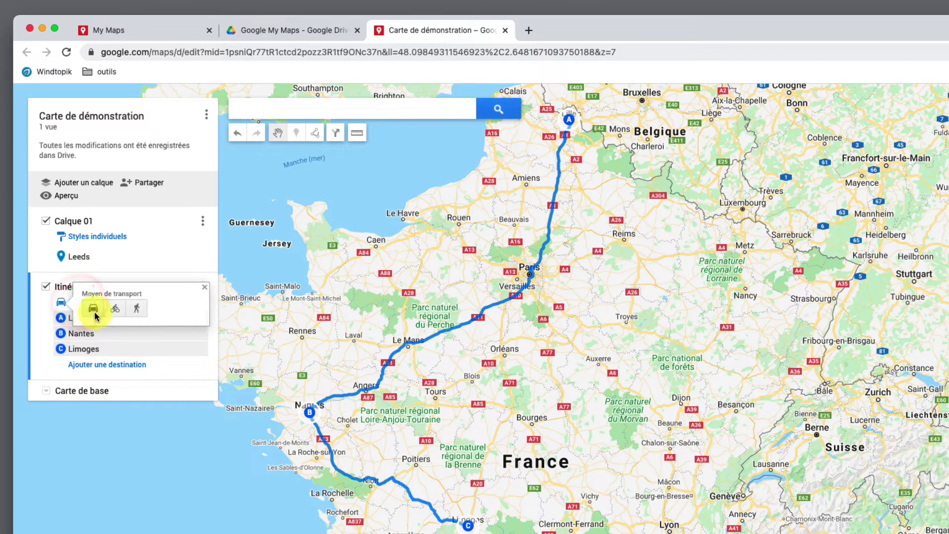
pyautogui.click(116, 310)
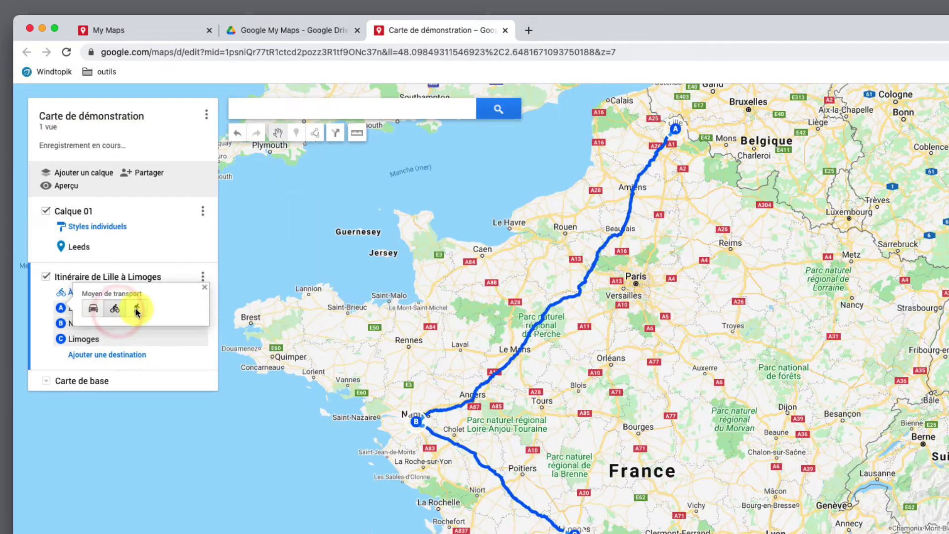
pyautogui.click(137, 311)
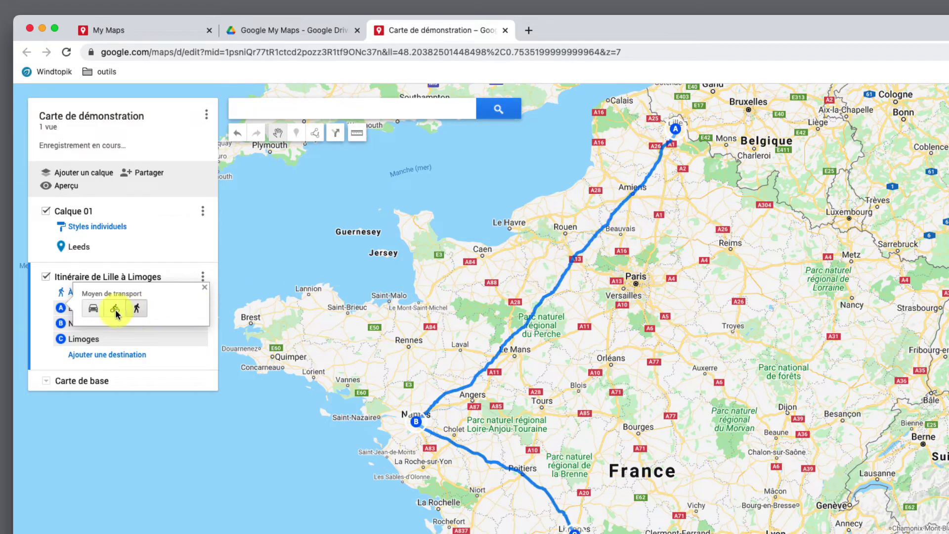
pyautogui.click(93, 309)
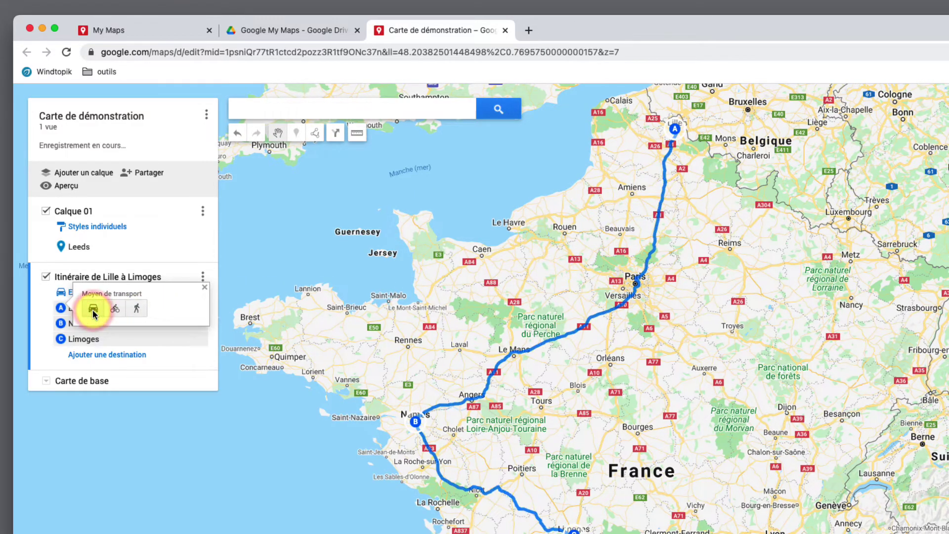
pyautogui.moveTo(271, 363); pyautogui.dragTo(226, 324)
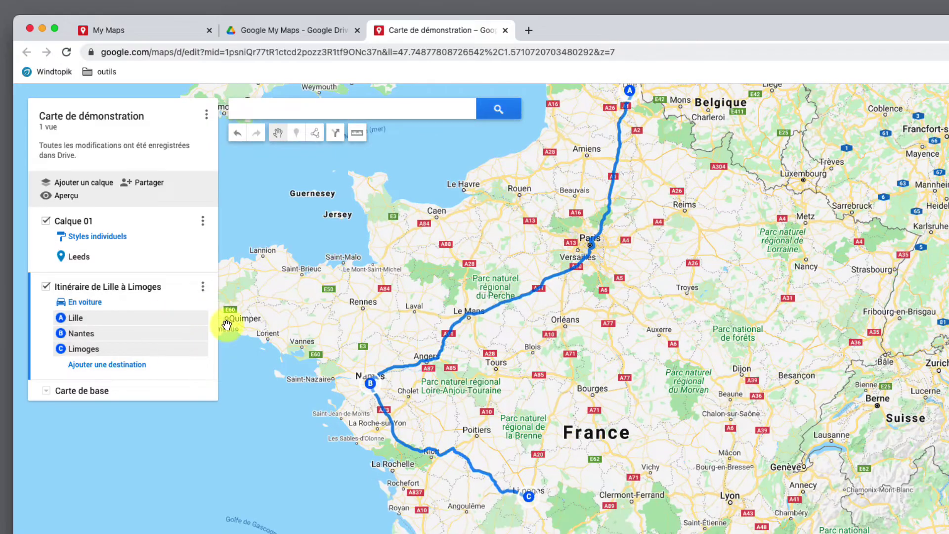
# - Measure the straight-line distance from point A in Lille to point C in Limoges and inspect the measured line
pyautogui.moveTo(324, 272); pyautogui.dragTo(388, 275)
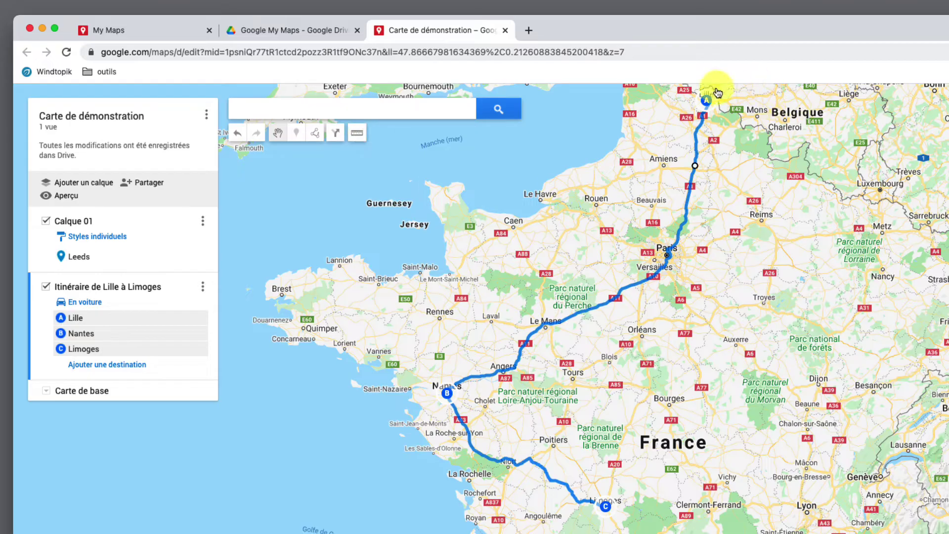
pyautogui.click(355, 134)
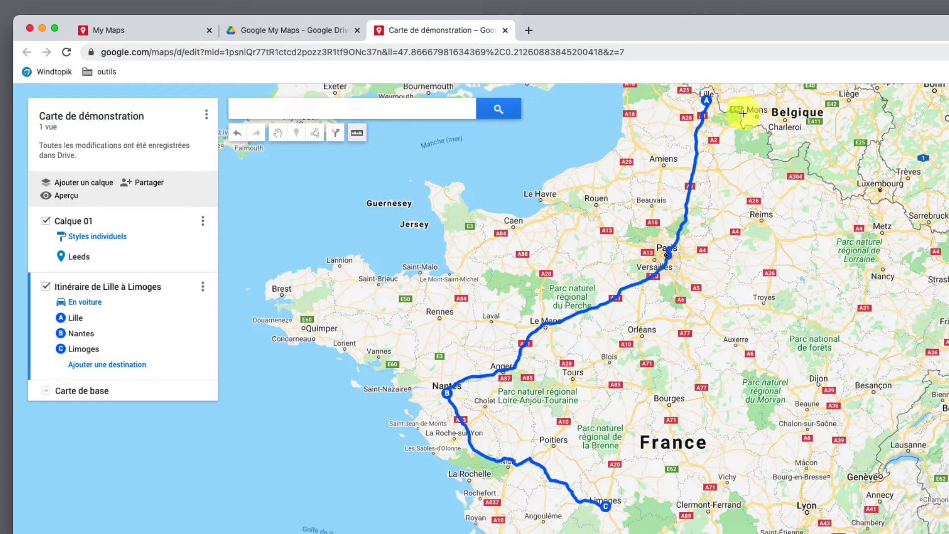
pyautogui.moveTo(712, 102); pyautogui.dragTo(712, 146)
pyautogui.click(707, 145)
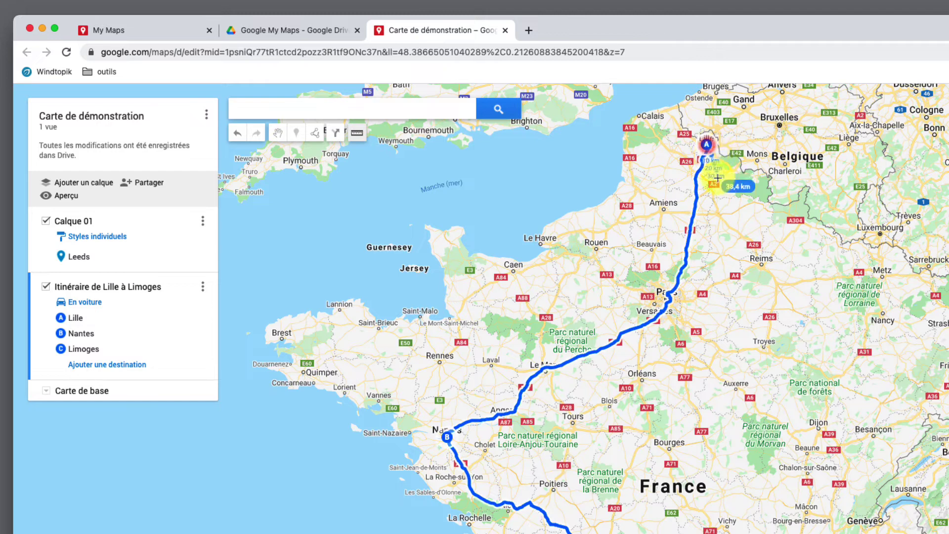
pyautogui.scroll(-1, 618, 509)
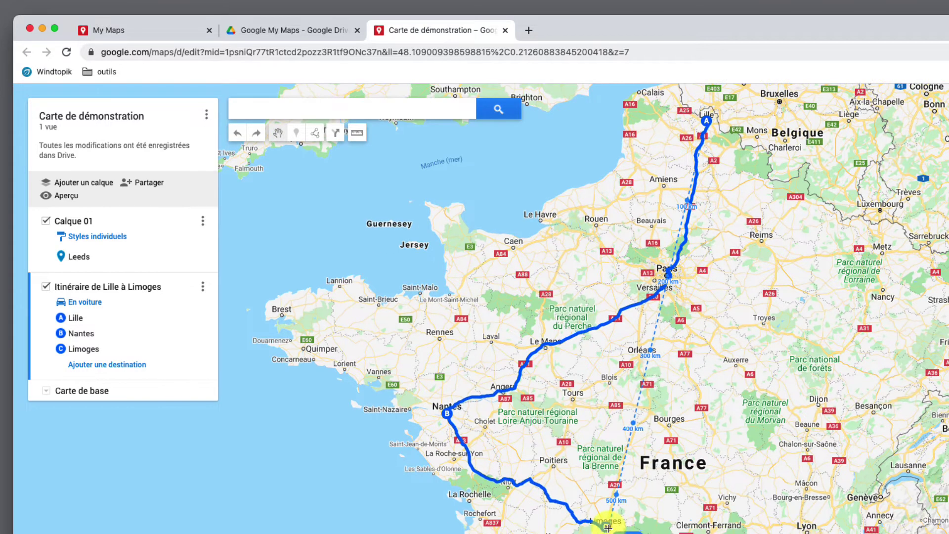
pyautogui.doubleClick(607, 528)
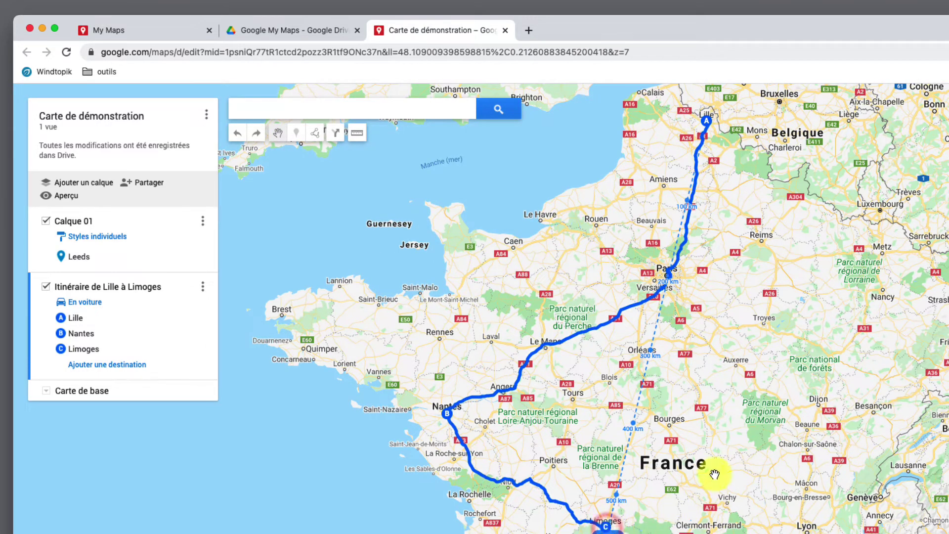
pyautogui.scroll(-3, 726, 341)
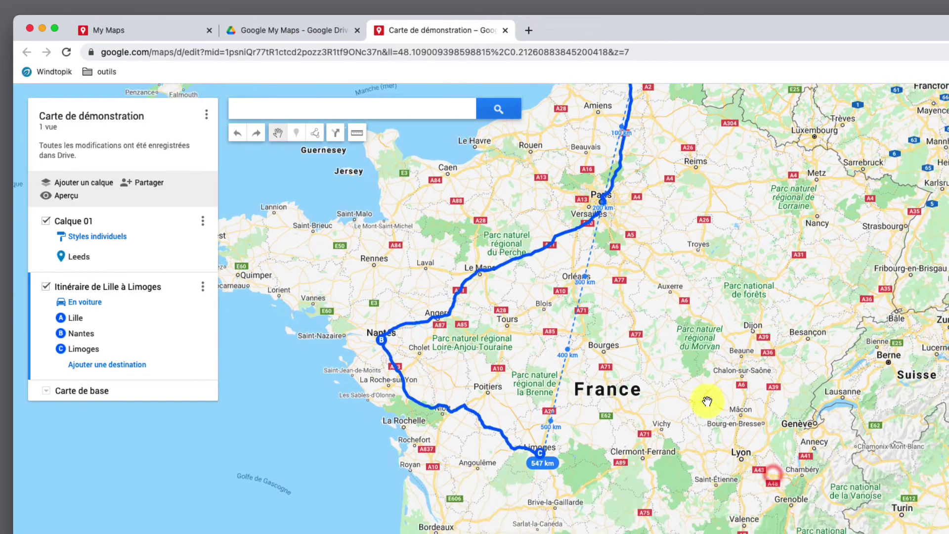
pyautogui.scroll(5, 640, 376)
pyautogui.hscroll(-2, 573, 267)
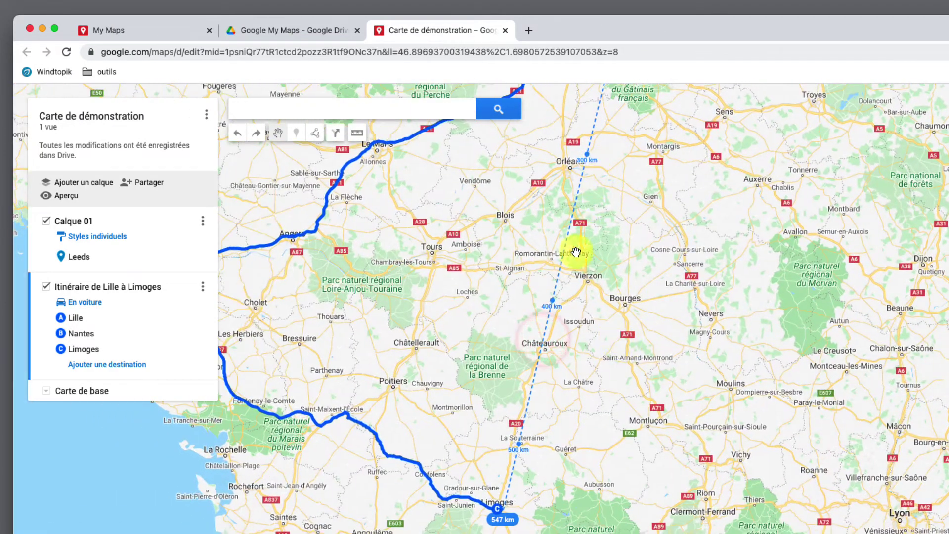
pyautogui.moveTo(540, 484); pyautogui.dragTo(625, 402)
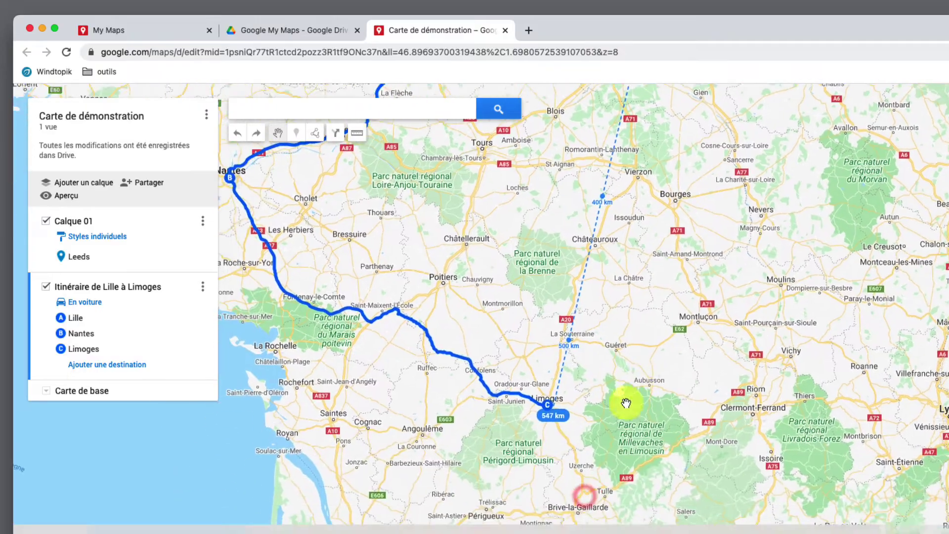
pyautogui.scroll(-3, 596, 396)
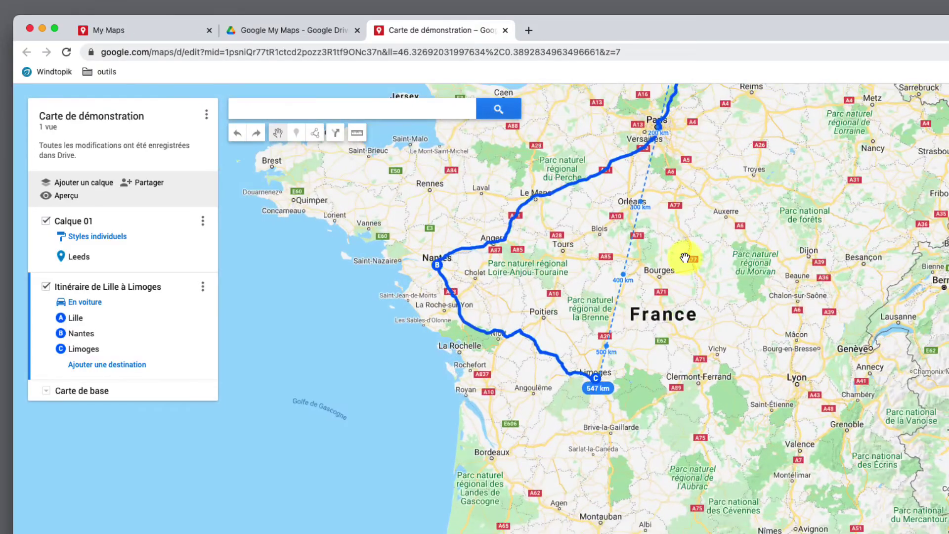
pyautogui.scroll(-2, 669, 332)
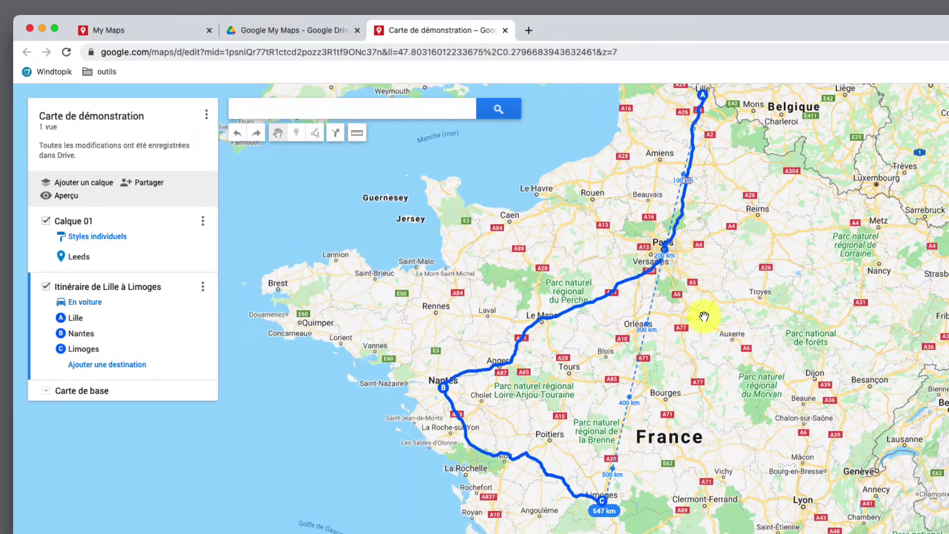
pyautogui.moveTo(632, 371); pyautogui.dragTo(685, 328)
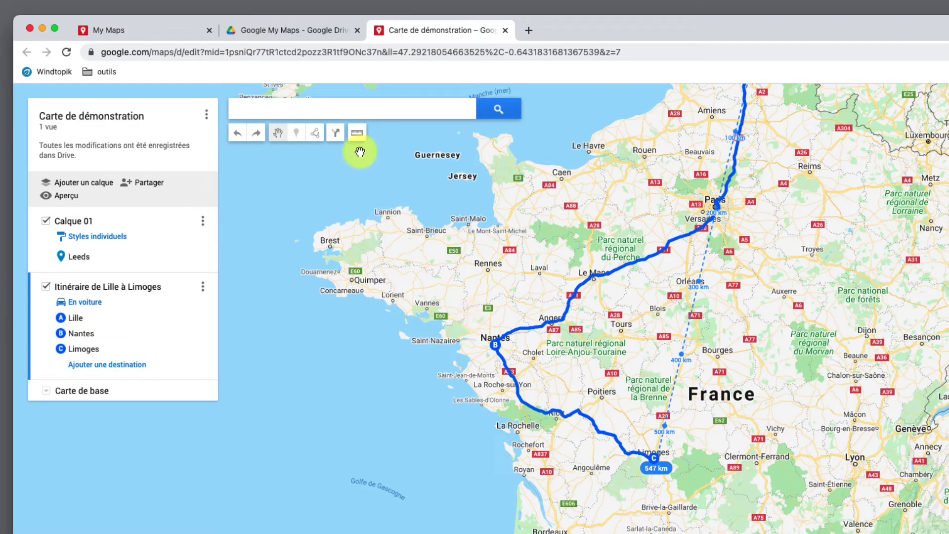
# - Measure the perimeter and area of a closed five-sided polygon around Brittany and western France, and clear the measurement
pyautogui.click(357, 133)
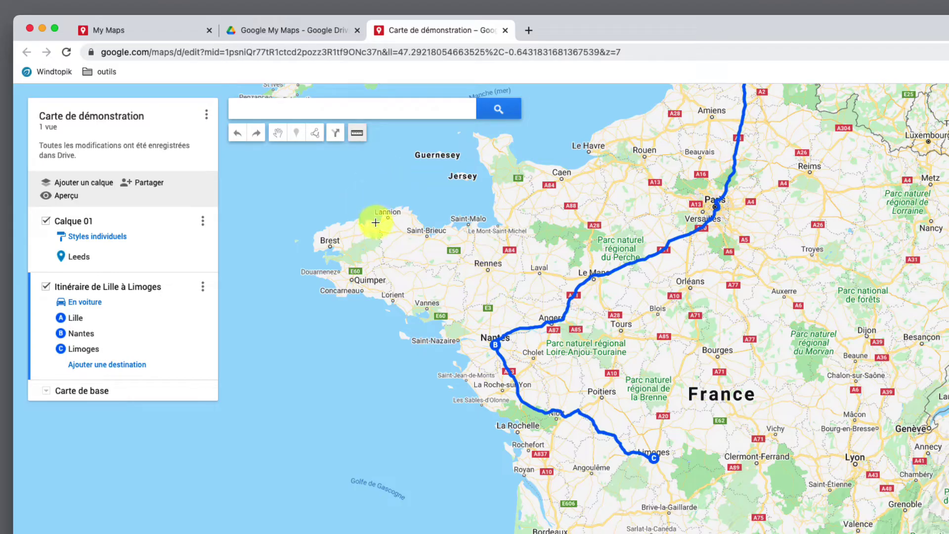
pyautogui.click(306, 214)
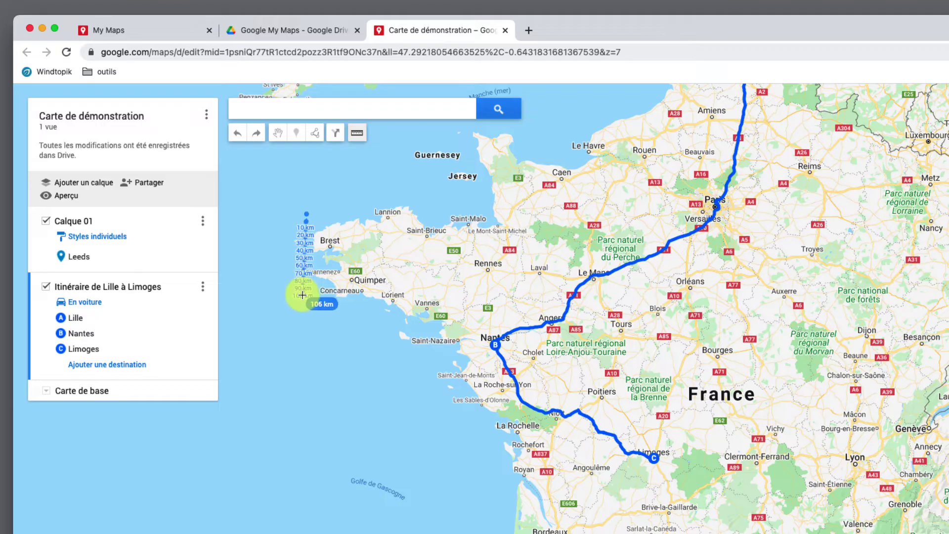
pyautogui.click(303, 289)
pyautogui.click(498, 449)
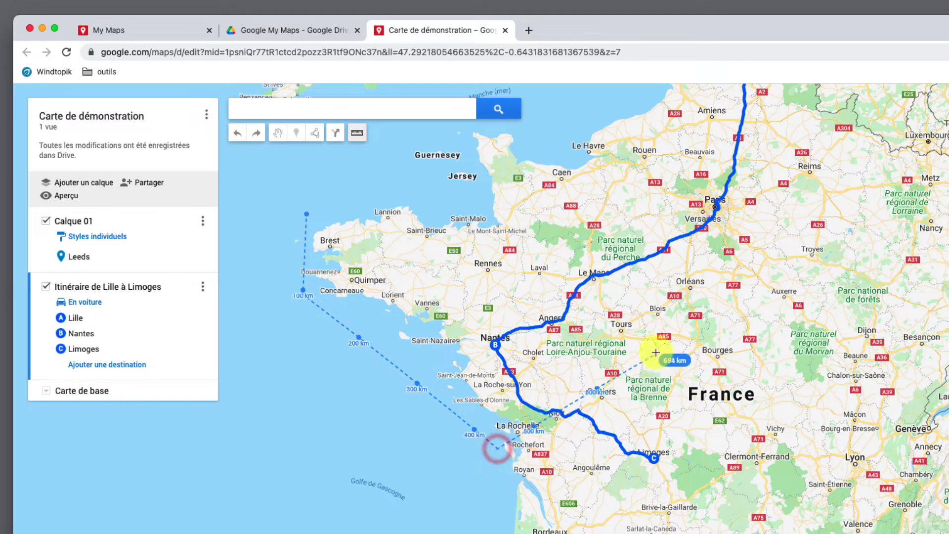
pyautogui.click(661, 329)
pyautogui.click(551, 145)
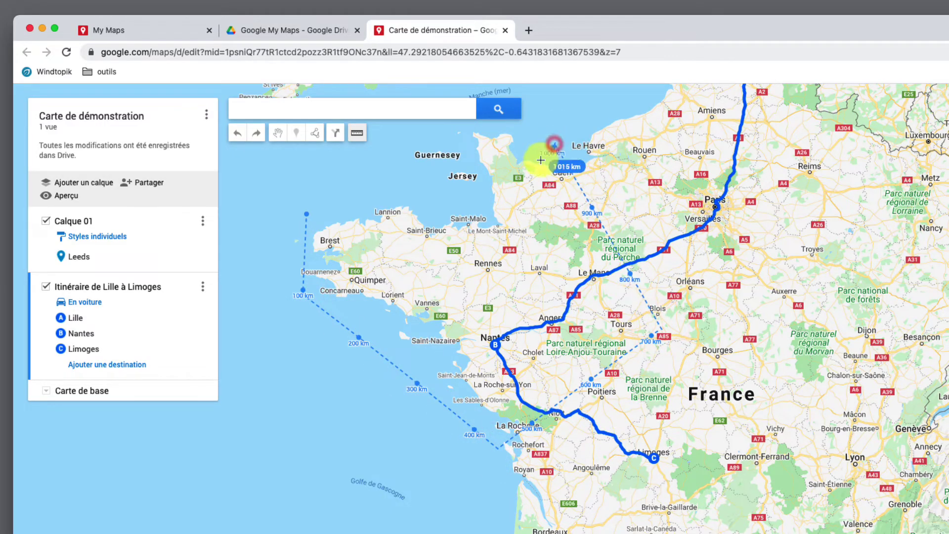
pyautogui.click(307, 214)
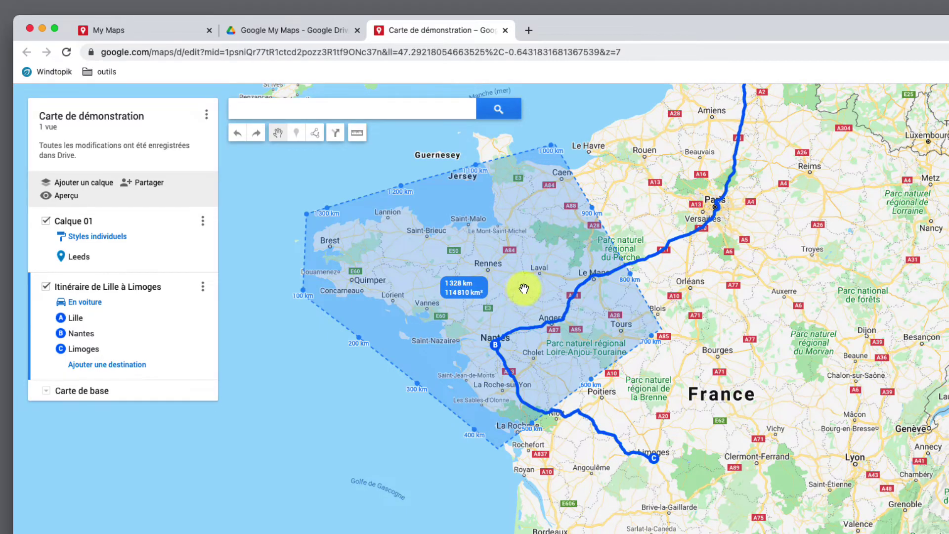
pyautogui.click(493, 272)
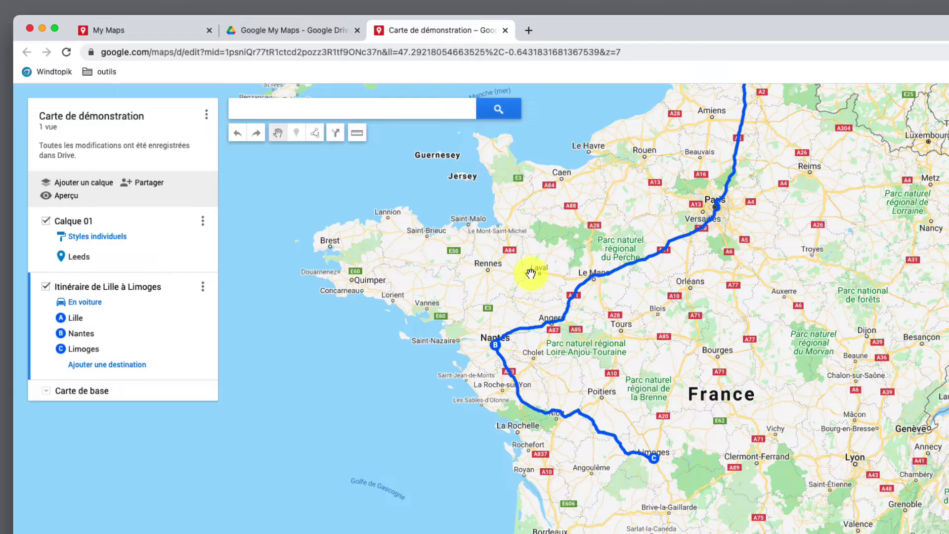
# - Add a new empty layer to the map below the route layer
pyautogui.click(86, 186)
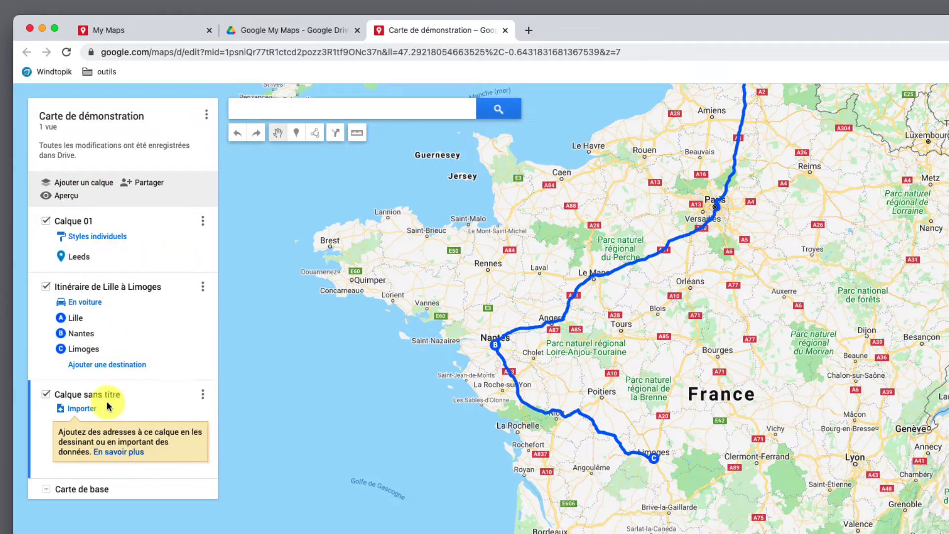
# - Rename the new untitled layer as "Claque 03"
pyautogui.click(203, 394)
pyautogui.click(148, 416)
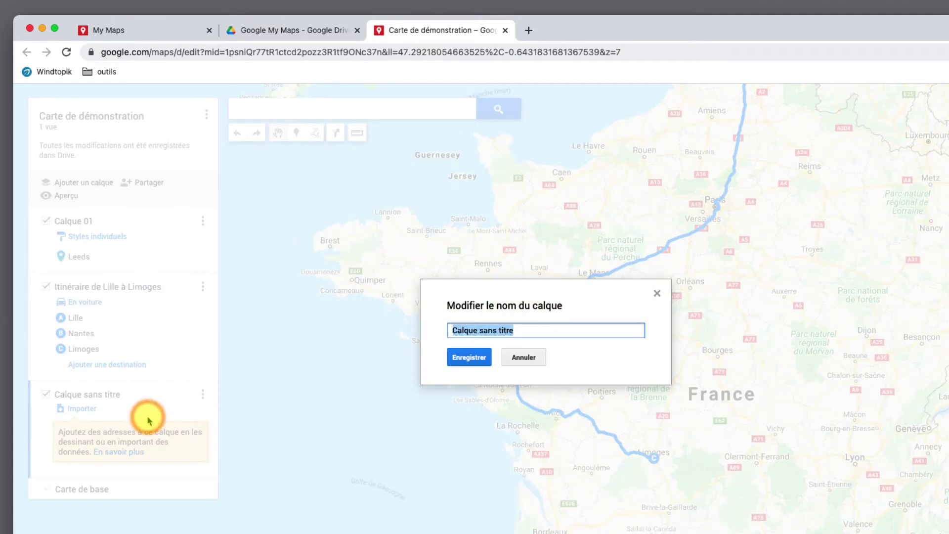
pyautogui.write('Claque 03')
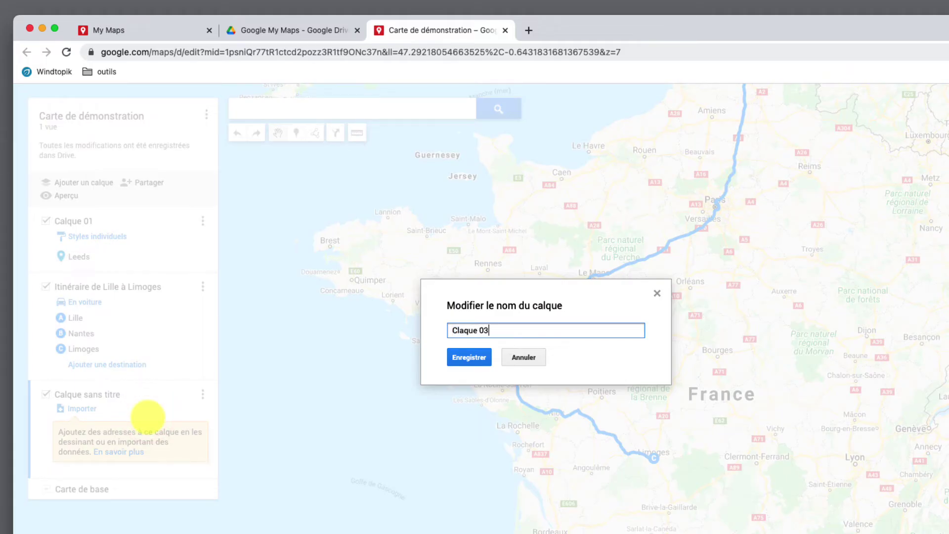
pyautogui.press('Return')
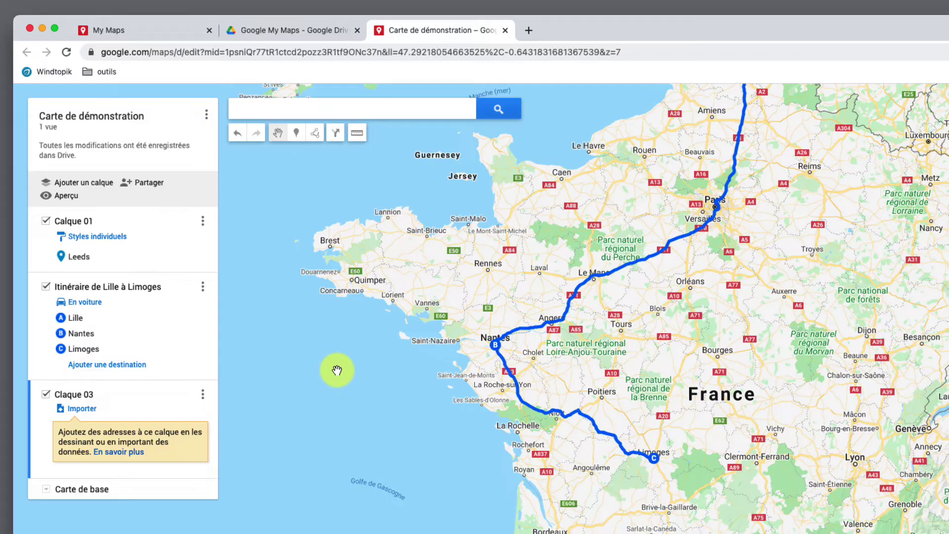
# - Switch to the Google My Maps folder in Google Drive and open the Itinéraire G-MyMaps spreadsheet to examine its Etapes and Villes columns
pyautogui.click(298, 30)
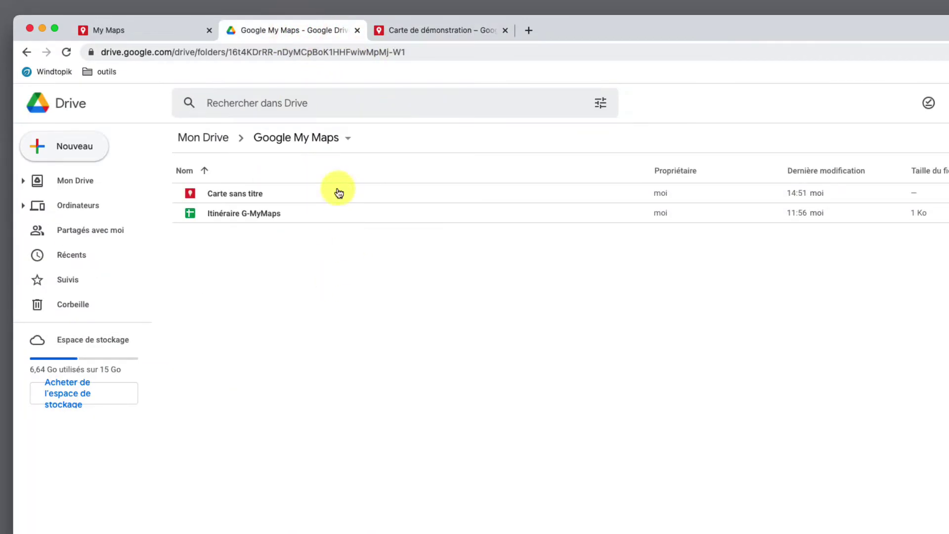
pyautogui.click(236, 215)
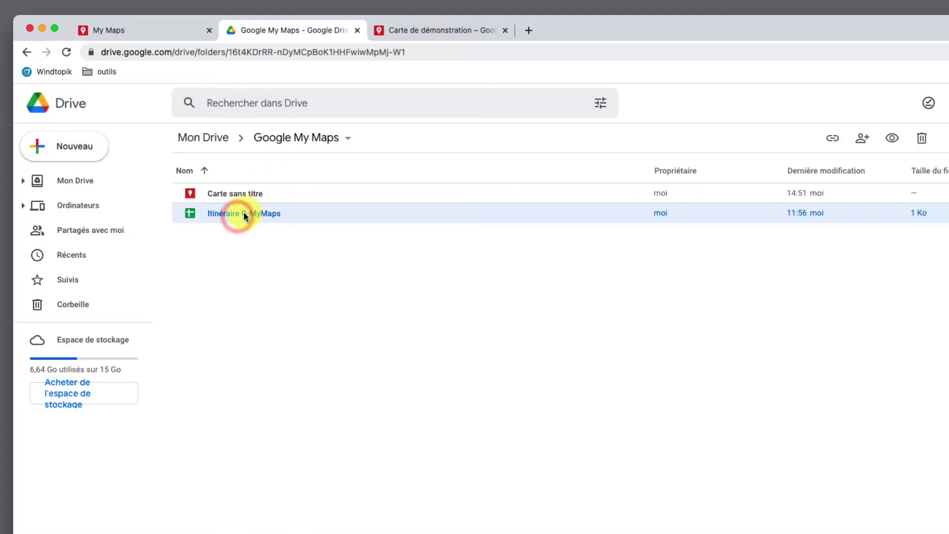
pyautogui.doubleClick(231, 216)
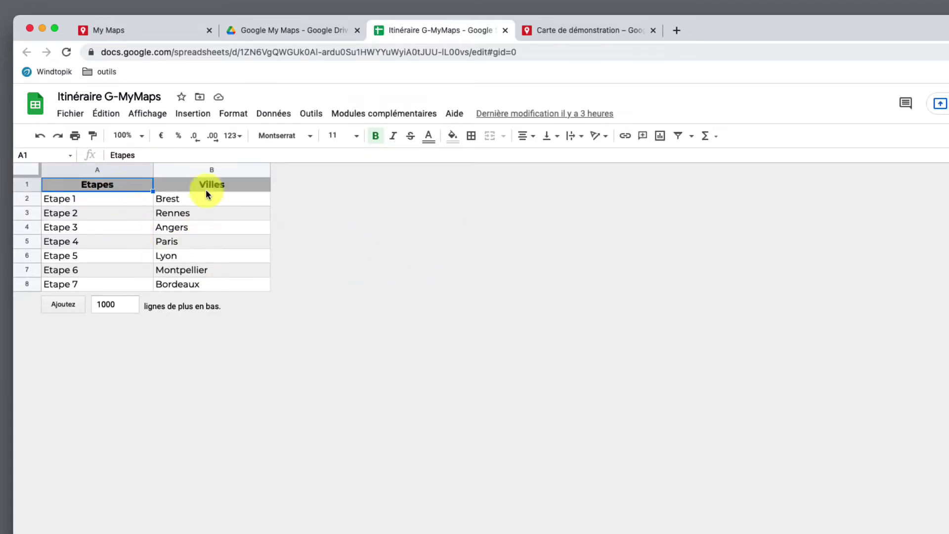
pyautogui.click(281, 202)
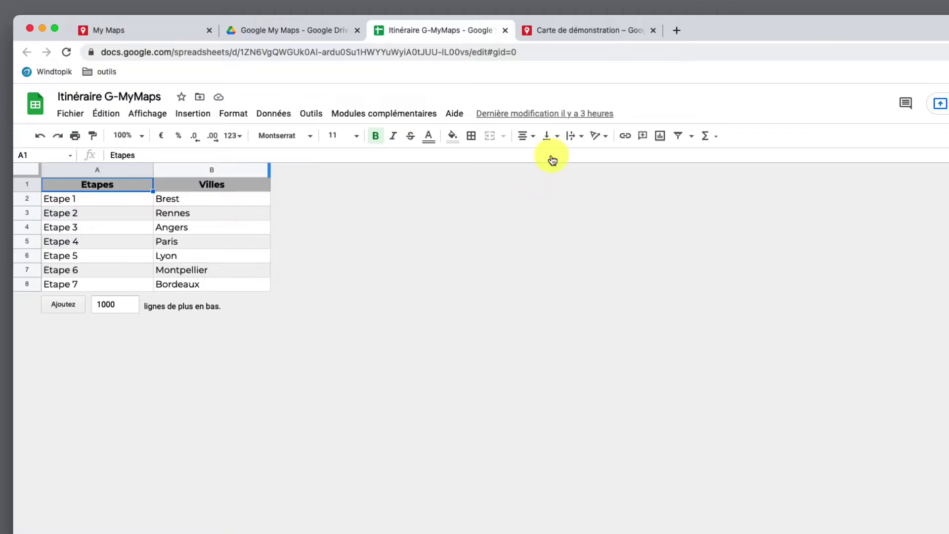
# - Return to the demonstration map and import the Itinéraire G-MyMaps spreadsheet from the Drive folder Google My Maps into the Claque 03 layer
pyautogui.click(578, 30)
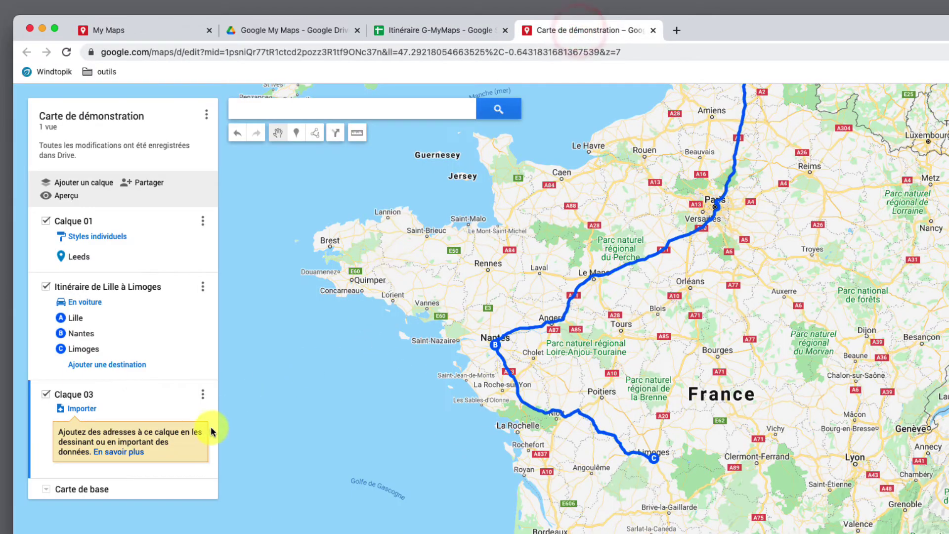
pyautogui.click(83, 409)
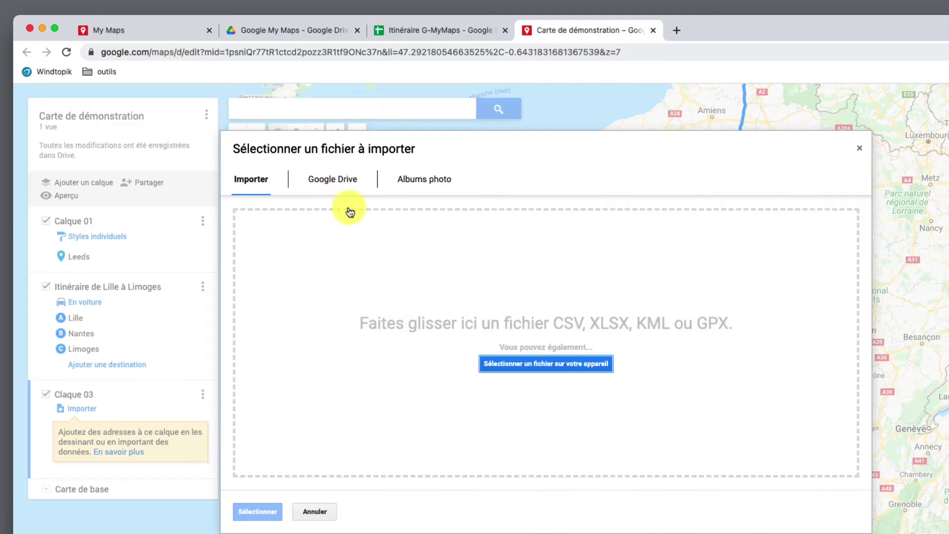
pyautogui.click(330, 183)
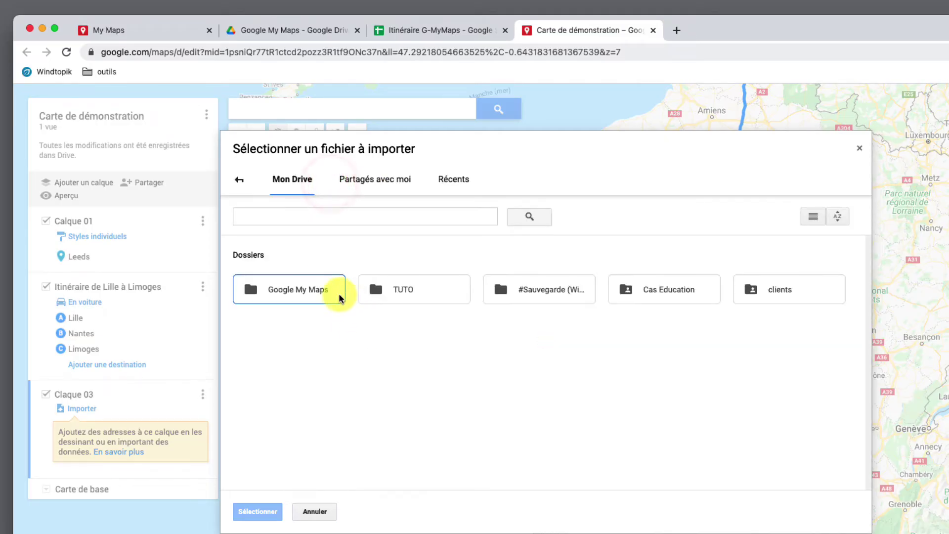
pyautogui.doubleClick(312, 293)
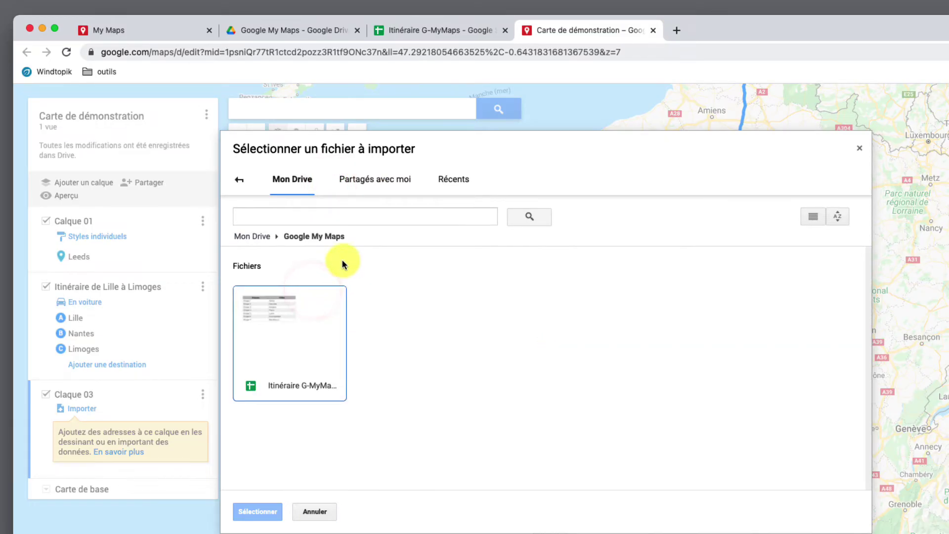
pyautogui.click(310, 328)
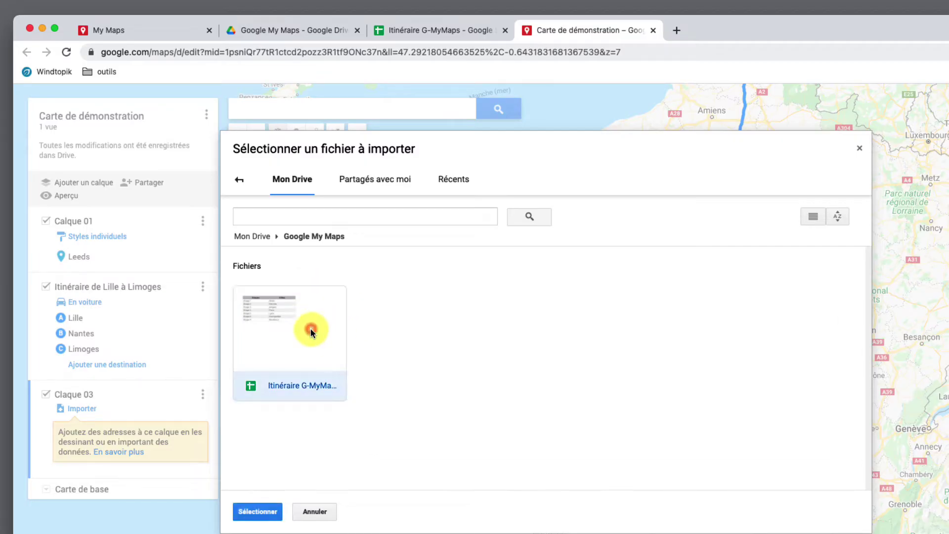
pyautogui.click(255, 514)
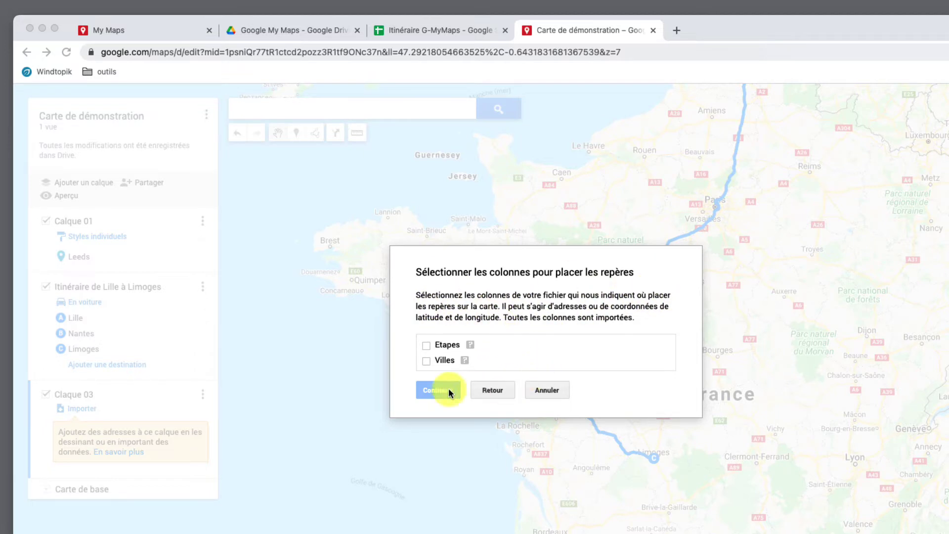
# - Position the imported markers by the Villes column, title them with the Etapes column, and finish the import
pyautogui.click(424, 370)
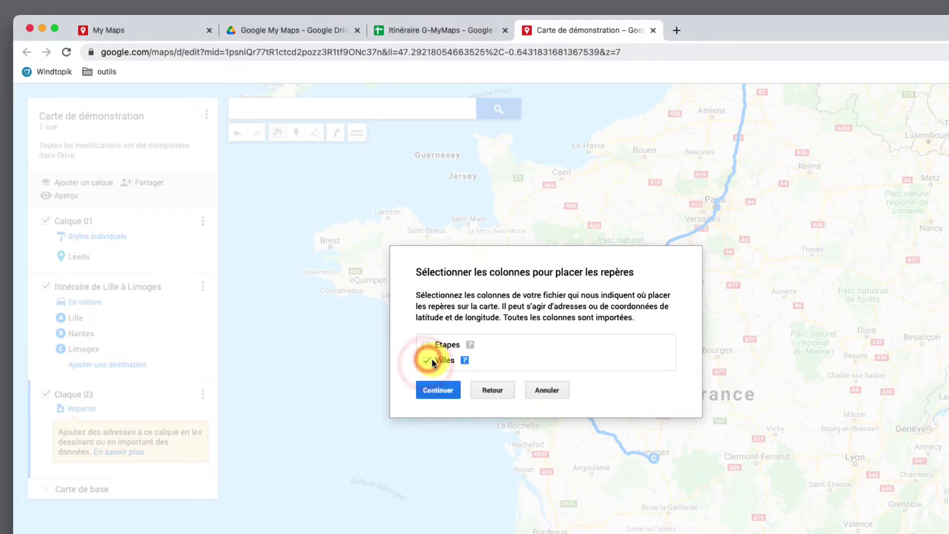
pyautogui.click(437, 391)
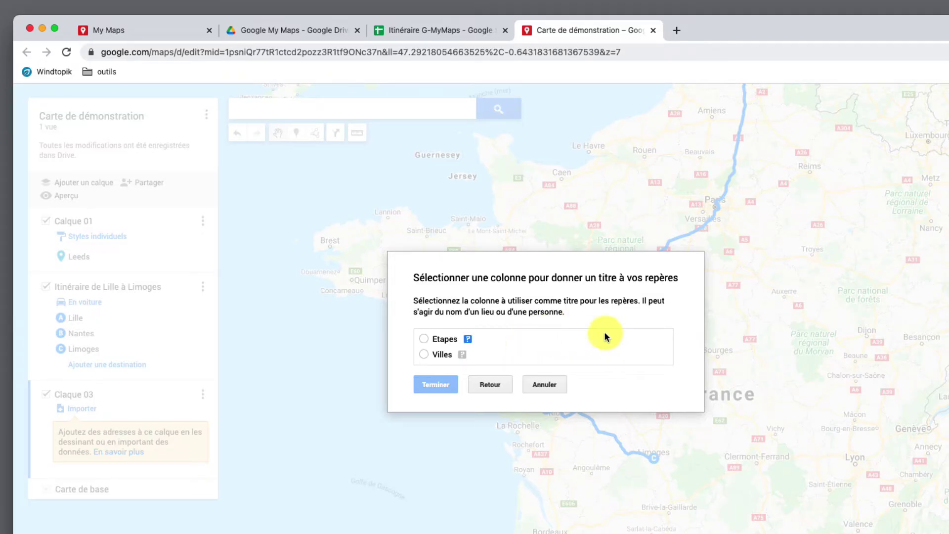
pyautogui.click(423, 339)
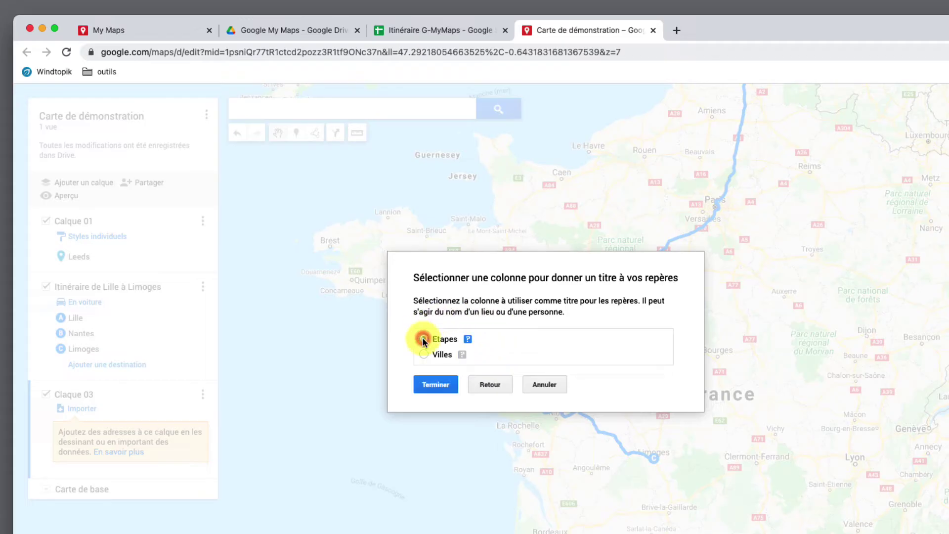
pyautogui.click(437, 385)
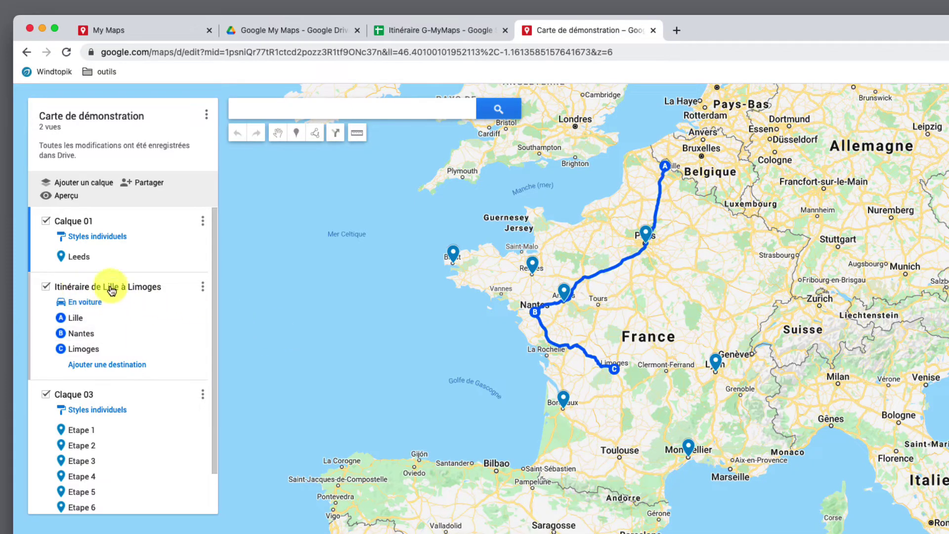
# - Hide the Itinéraire de Lille à Limoges layer on the map
pyautogui.click(46, 289)
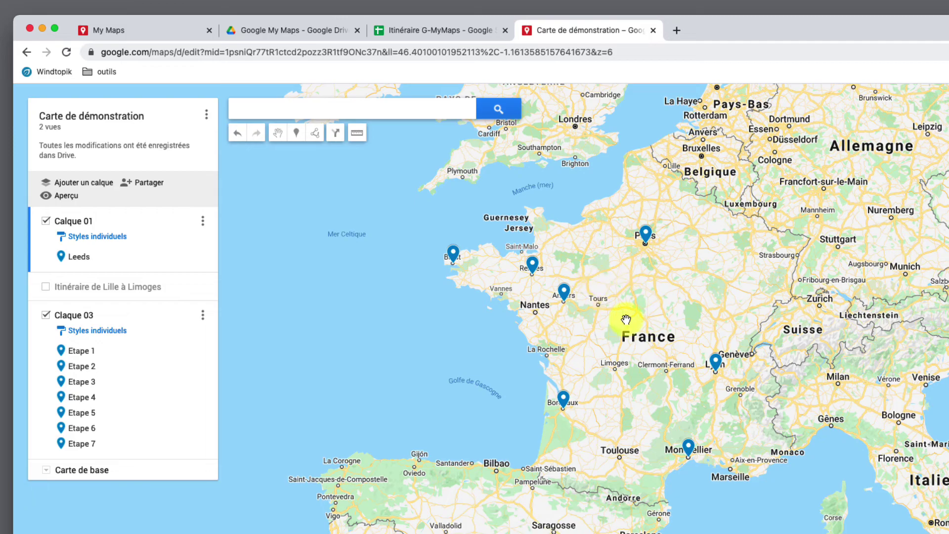
pyautogui.scroll(2, 626, 319)
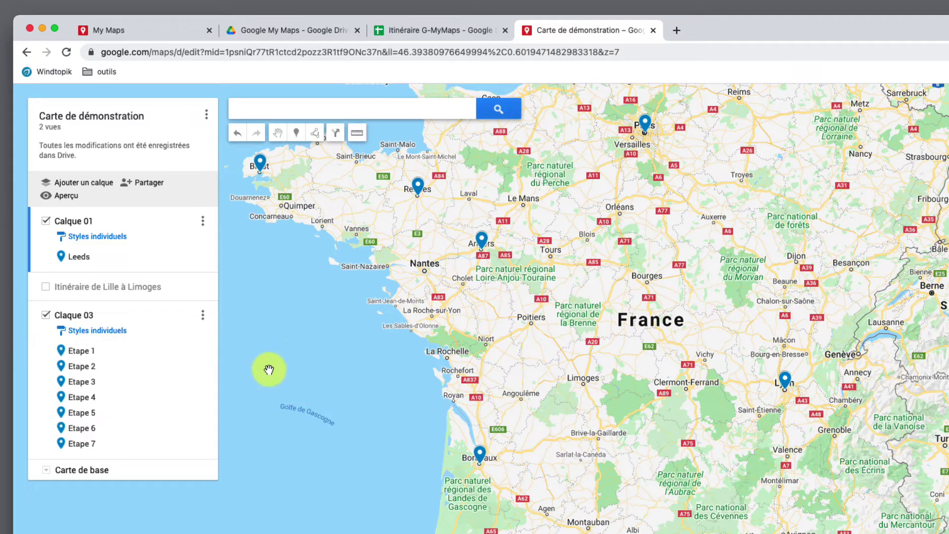
# - Set the Claque 03 layer to the uniform style (Style uniforme) and label its markers with the Etapes column
pyautogui.click(97, 337)
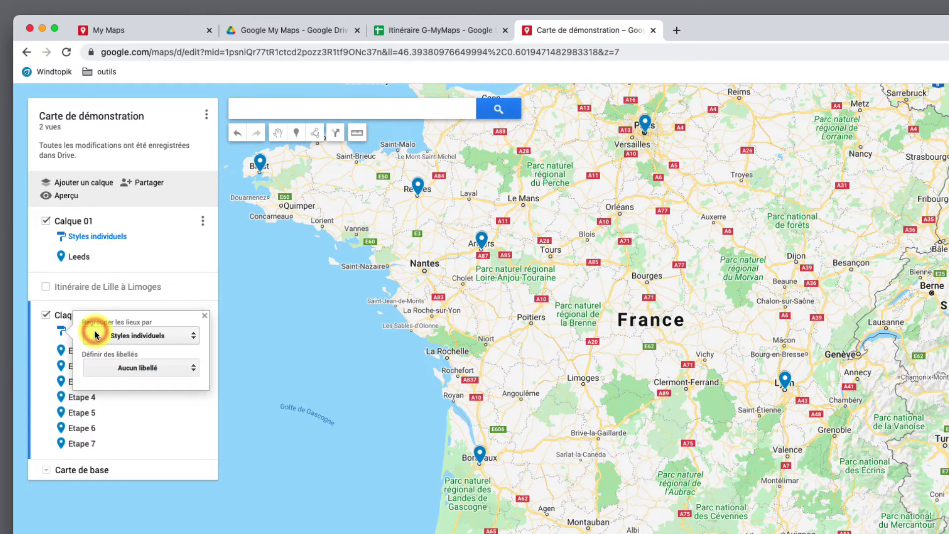
pyautogui.click(186, 337)
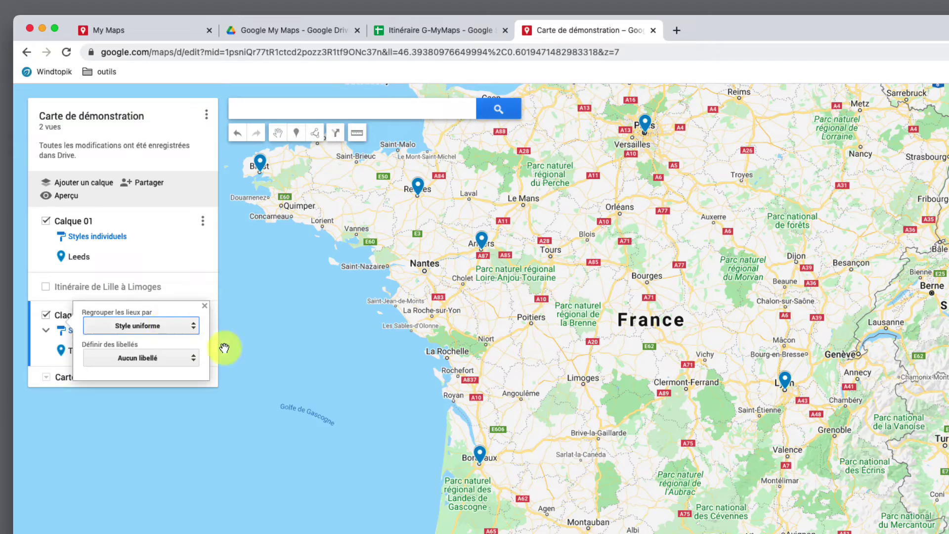
pyautogui.click(177, 360)
pyautogui.click(155, 384)
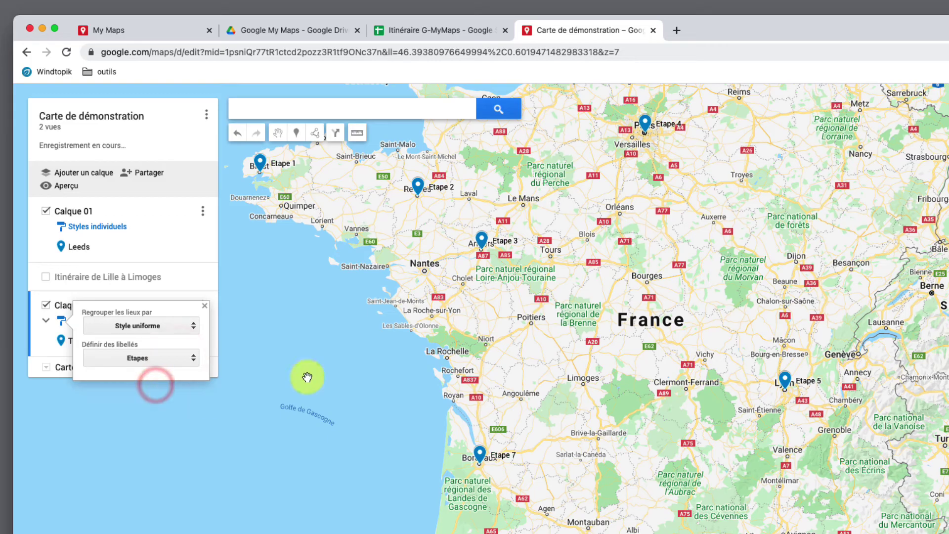
# - Try labelling the Claque 03 markers with the Villes column, and switch the labels back to Etapes
pyautogui.click(170, 357)
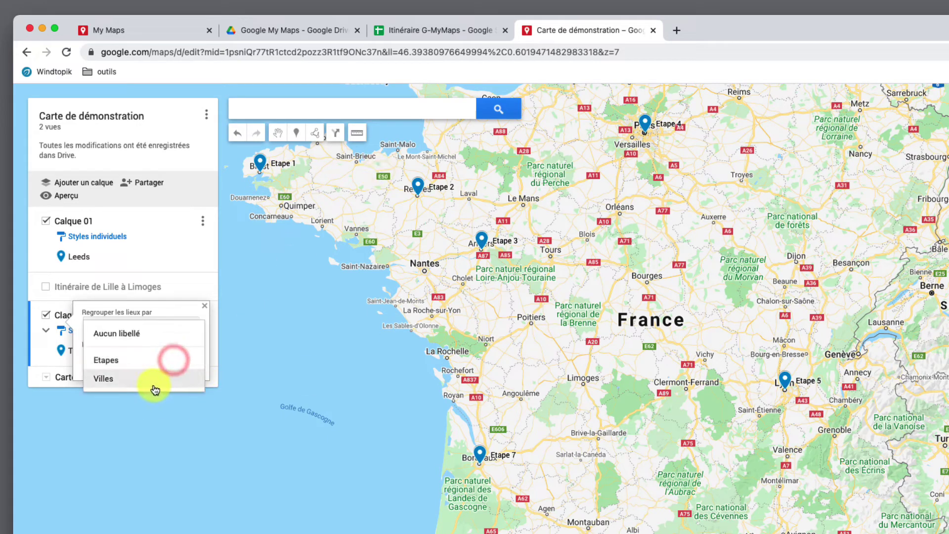
pyautogui.click(153, 380)
pyautogui.click(170, 359)
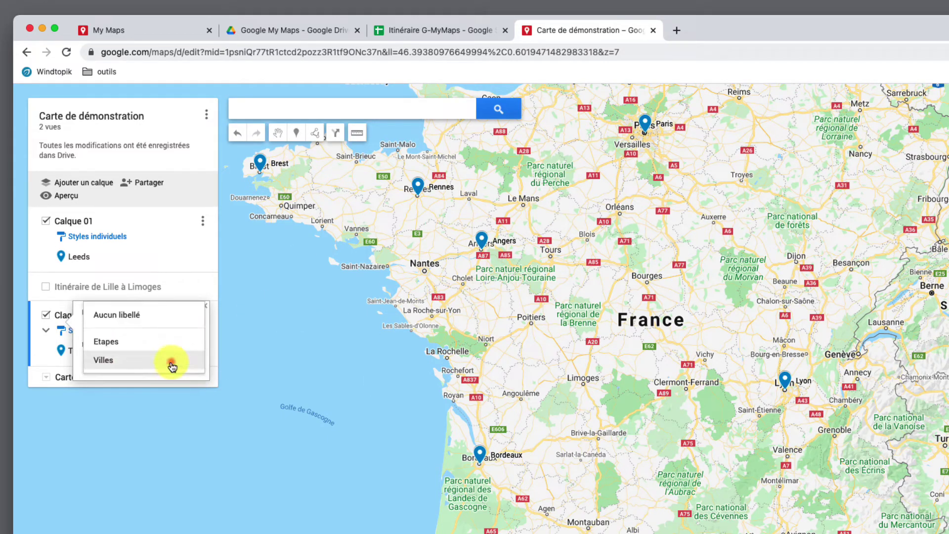
pyautogui.click(141, 346)
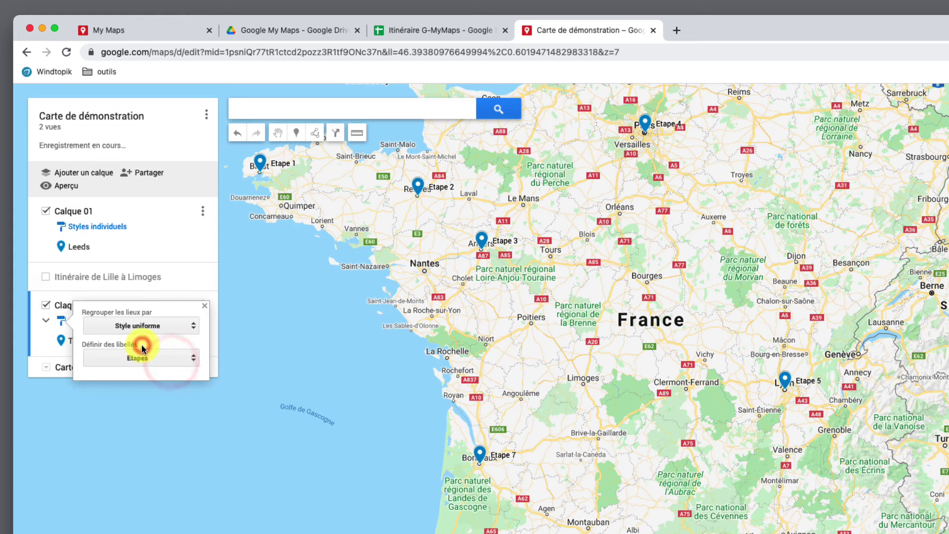
# - Set the grouping of the Claque 03 places to individual styles (Styles individuels) and close the style options
pyautogui.click(169, 327)
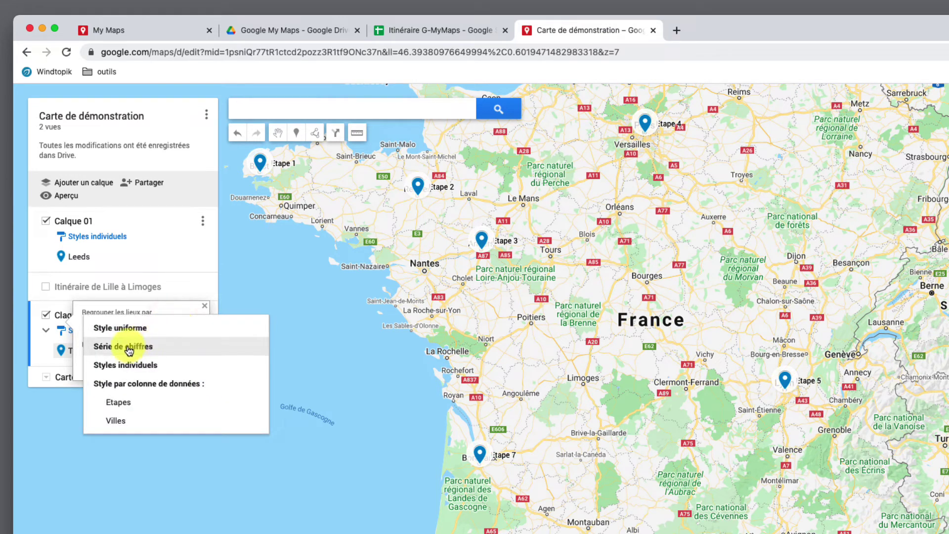
pyautogui.click(163, 370)
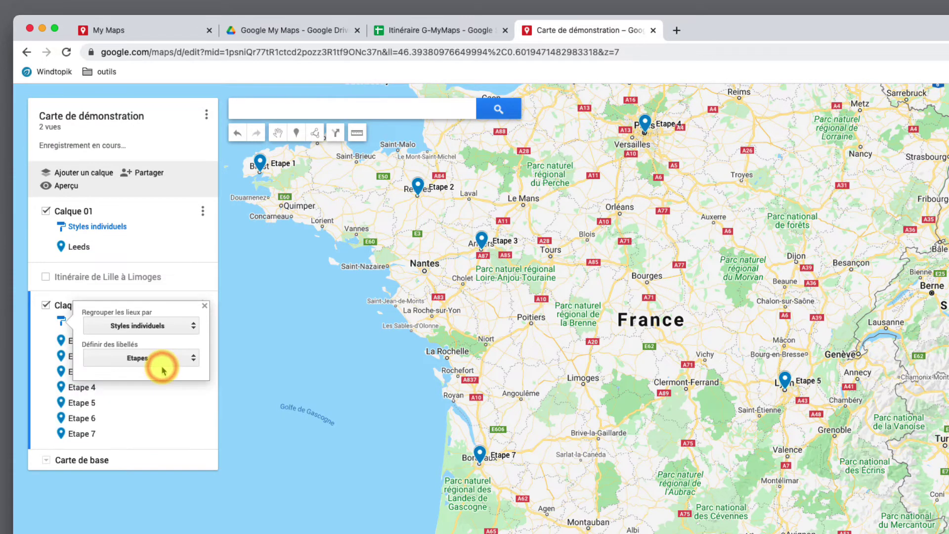
pyautogui.press('Escape')
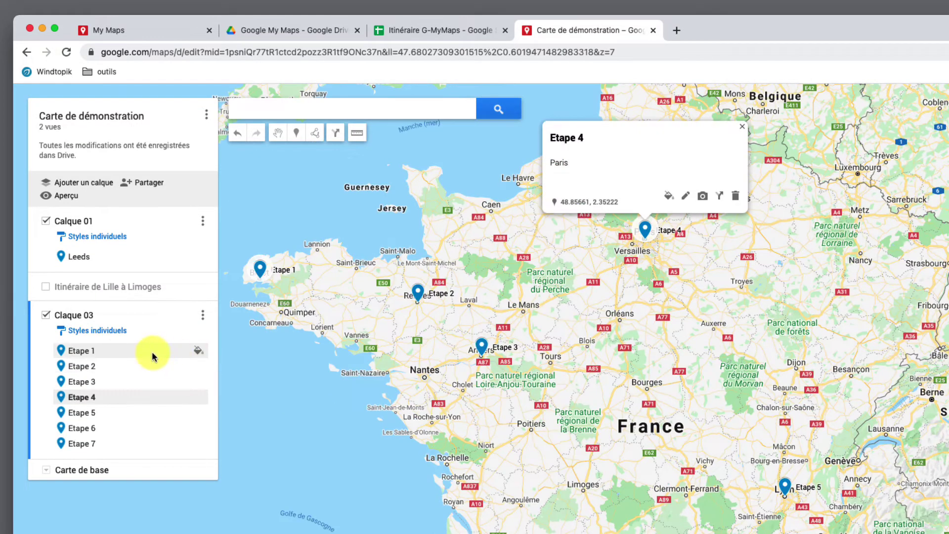
# - Change the colour of the Etape 1 marker at Brest to red
pyautogui.click(199, 352)
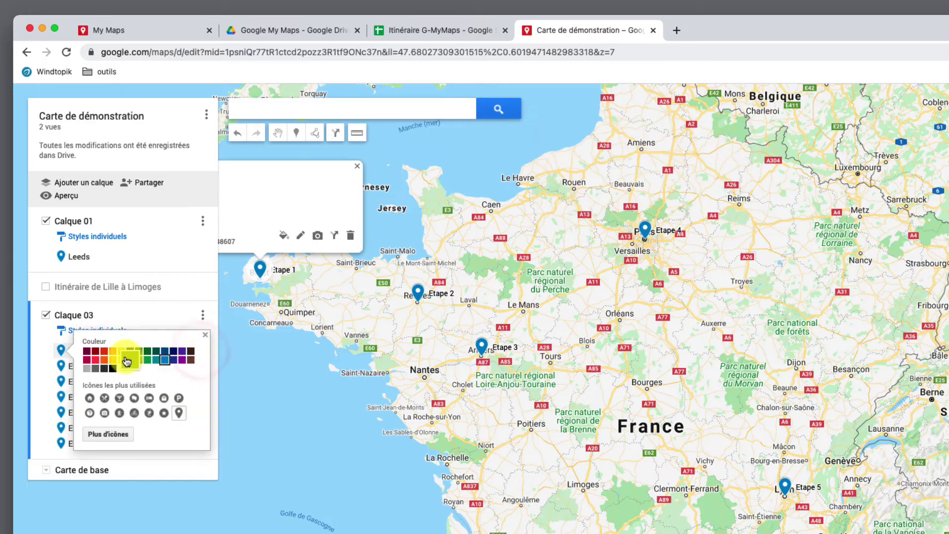
pyautogui.click(131, 364)
pyautogui.click(199, 352)
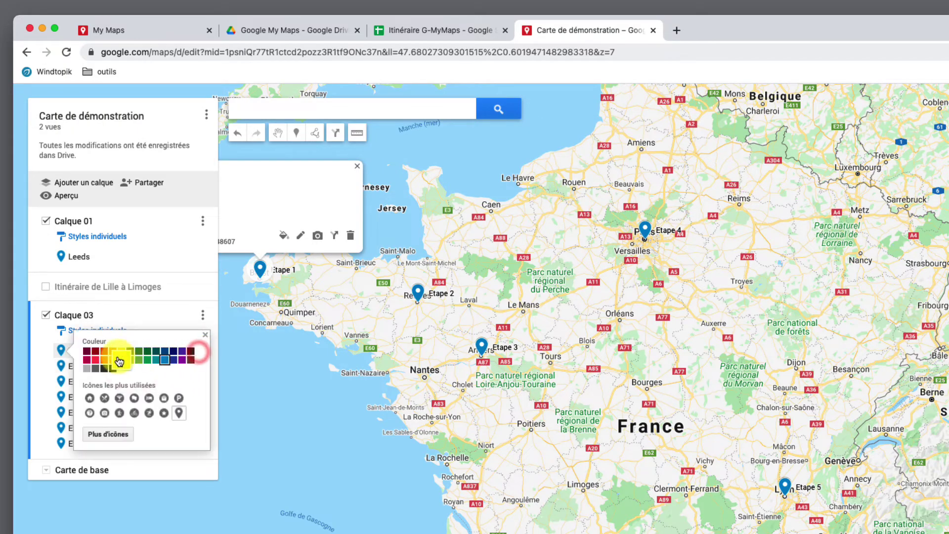
pyautogui.click(103, 352)
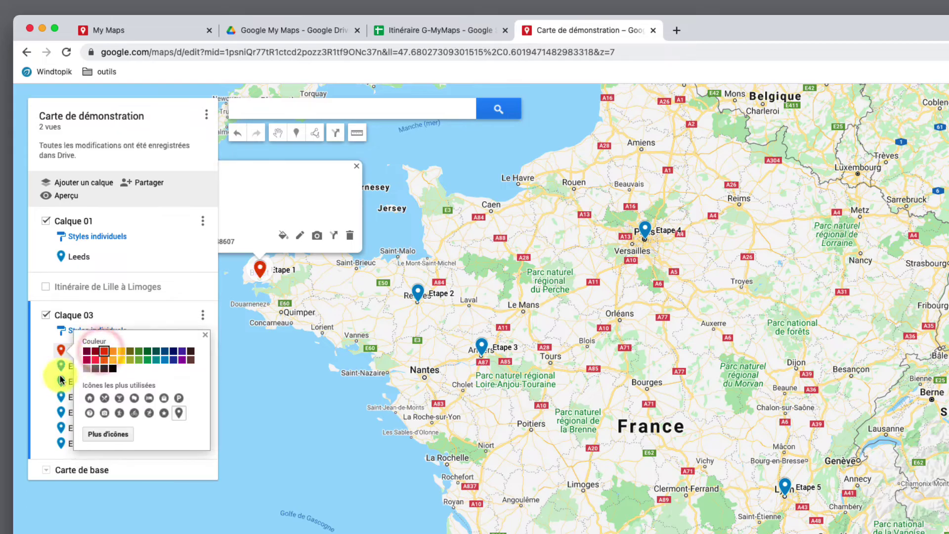
pyautogui.click(215, 380)
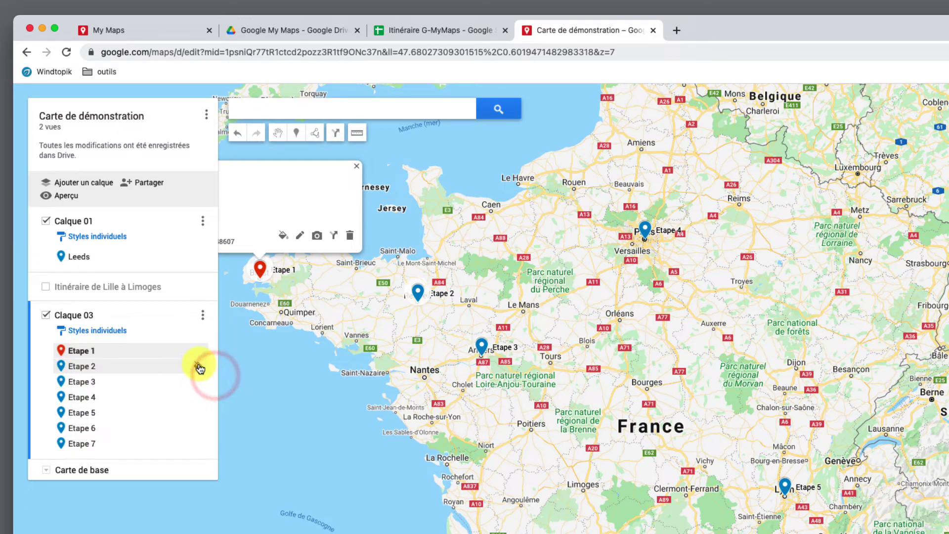
# - Change the colour of the Etape 2 marker at Rennes to light green
pyautogui.click(198, 365)
pyautogui.click(156, 375)
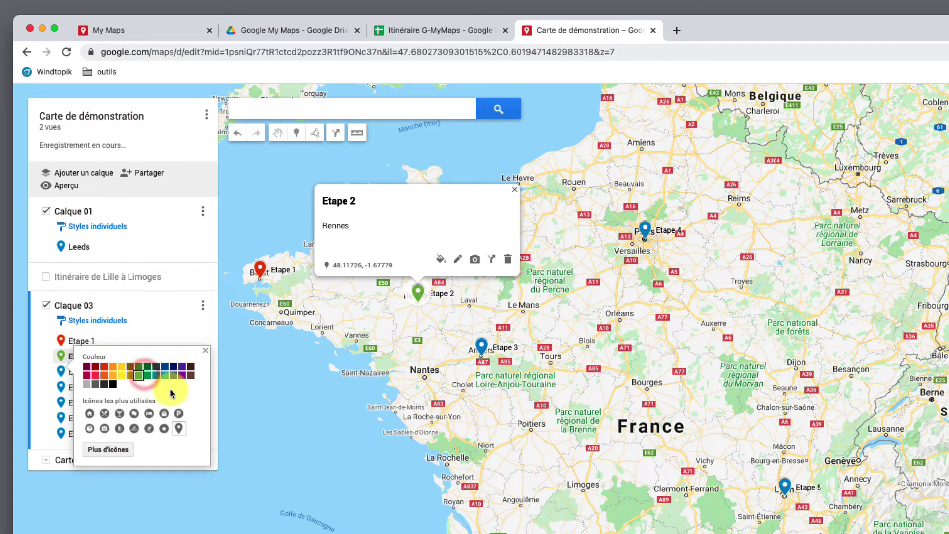
pyautogui.click(393, 390)
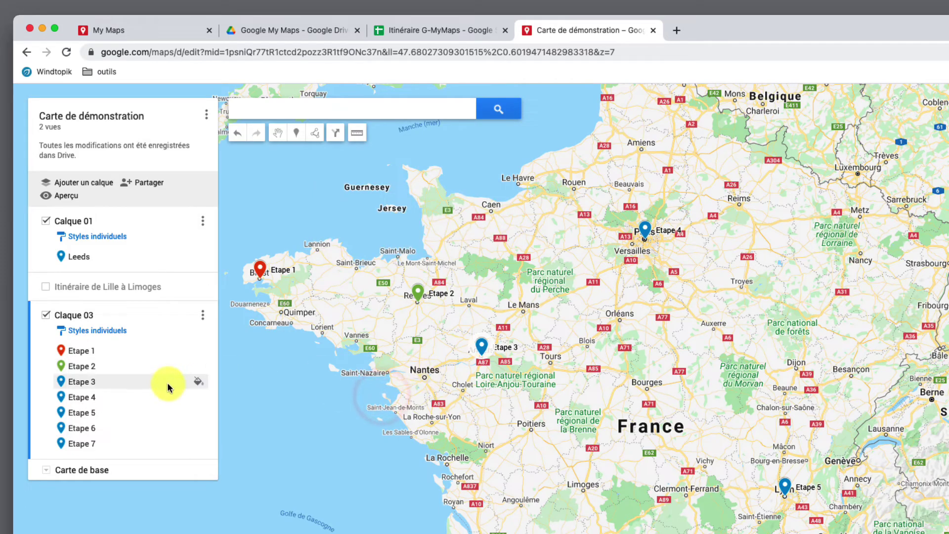
# - Set the grouping of the Claque 03 places to a uniform style (Style uniforme) and close the style options
pyautogui.click(106, 335)
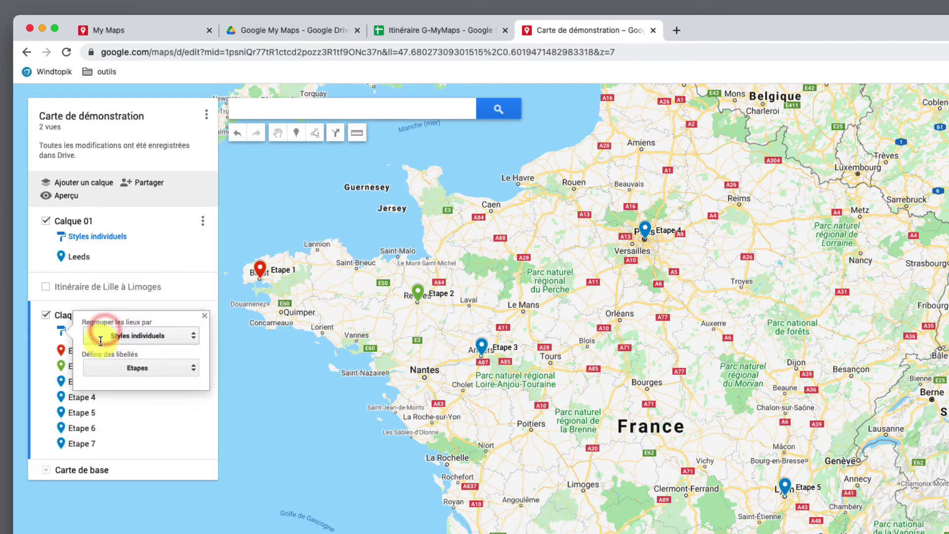
pyautogui.click(175, 337)
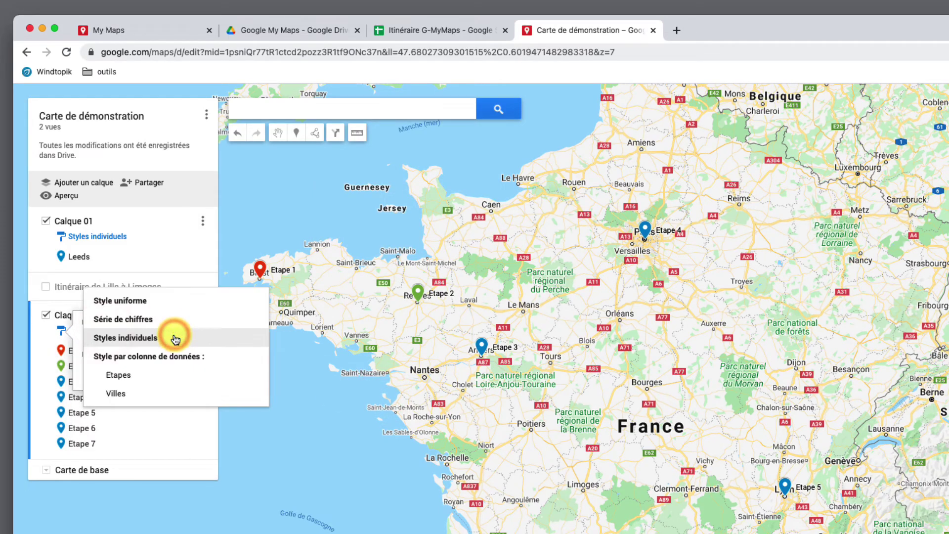
pyautogui.click(151, 300)
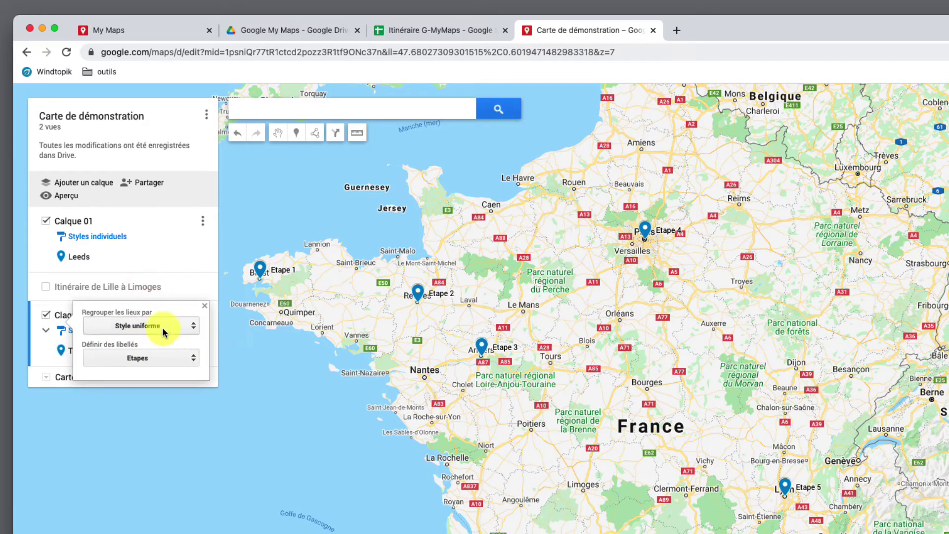
pyautogui.click(320, 352)
pyautogui.moveTo(322, 353); pyautogui.dragTo(328, 351)
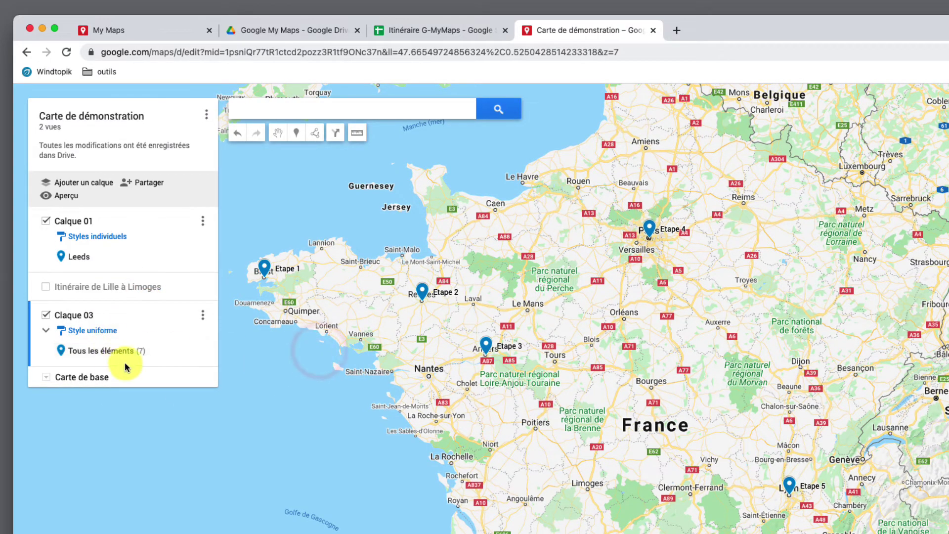
# - Change the colour of all the Claque 03 elements (Tous les éléments) to green
pyautogui.moveTo(142, 354)
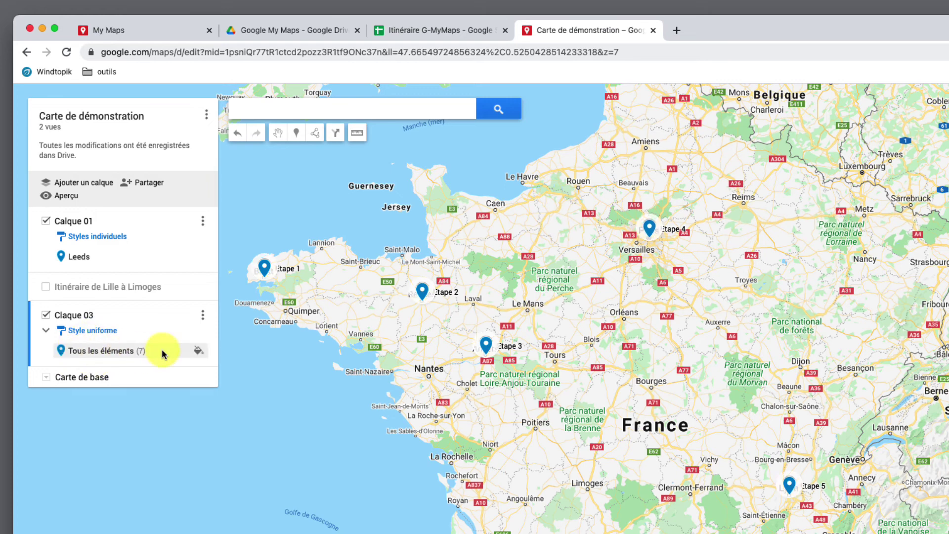
pyautogui.click(198, 353)
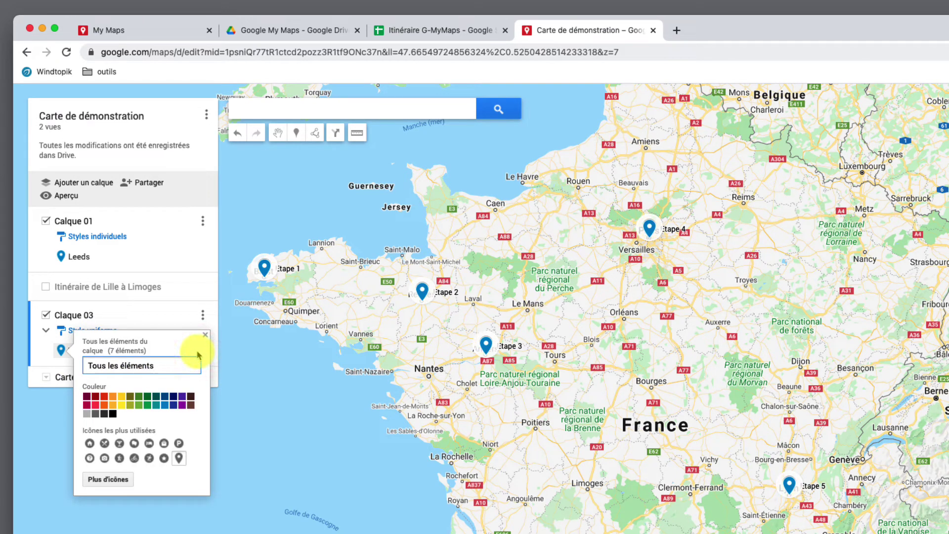
pyautogui.click(141, 411)
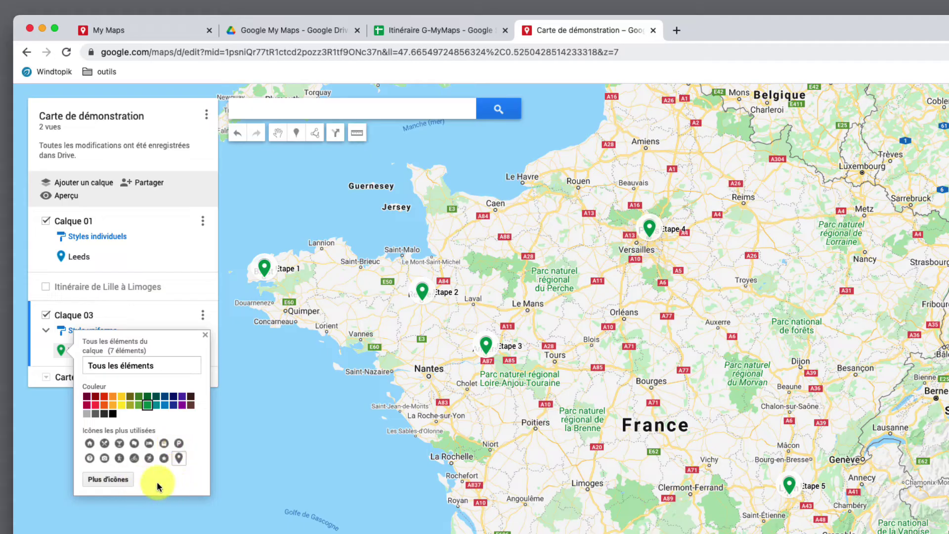
# - Choose the office building icon from the Lieux icons for all the Claque 03 elements and confirm it
pyautogui.click(99, 482)
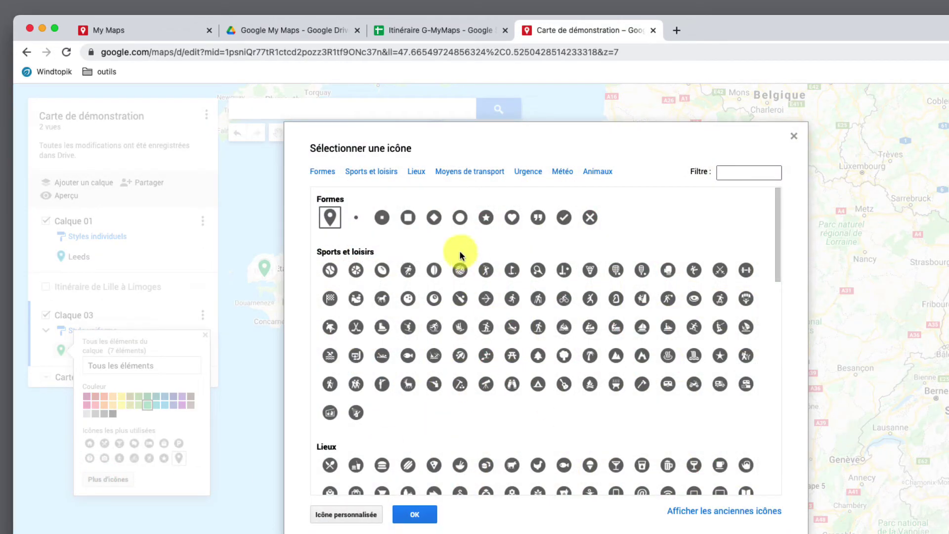
pyautogui.scroll(-6, 564, 365)
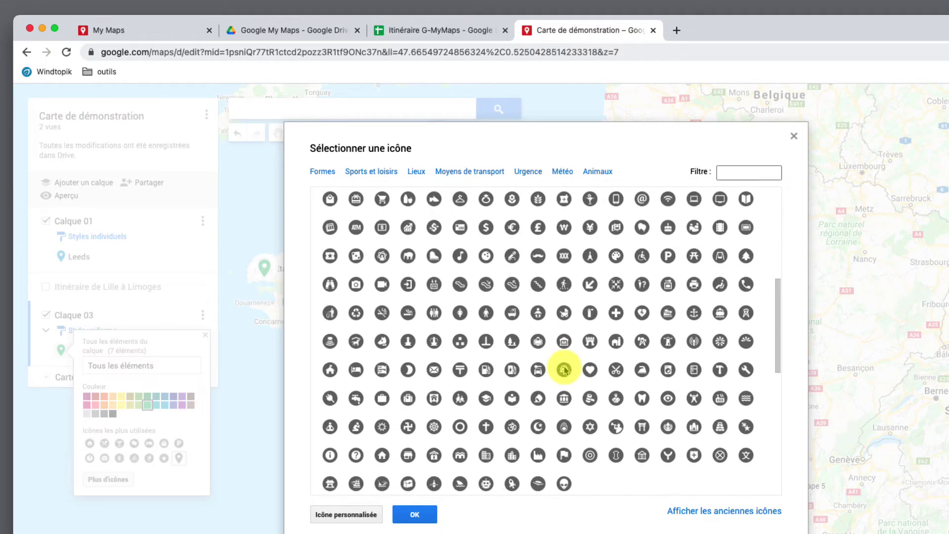
pyautogui.click(486, 459)
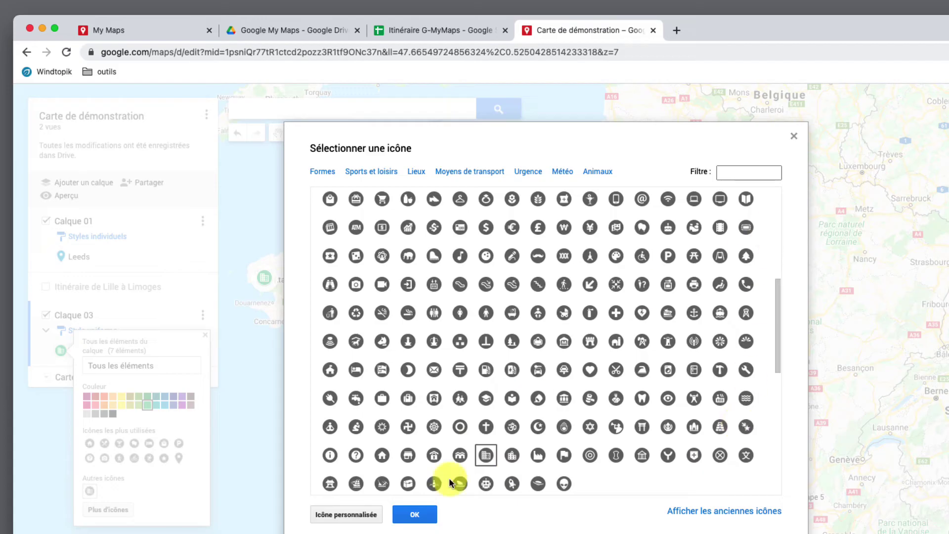
pyautogui.click(415, 515)
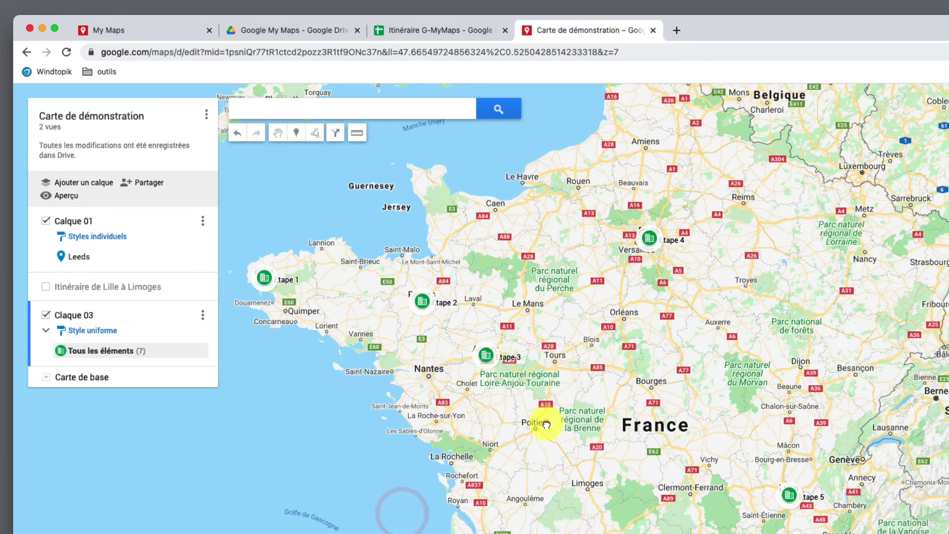
# - Draw a line in Claque 03 through the Etape 1 to Etape 7 markers in order, from Brest to Bordeaux, and finish it there
pyautogui.moveTo(545, 424); pyautogui.dragTo(549, 370)
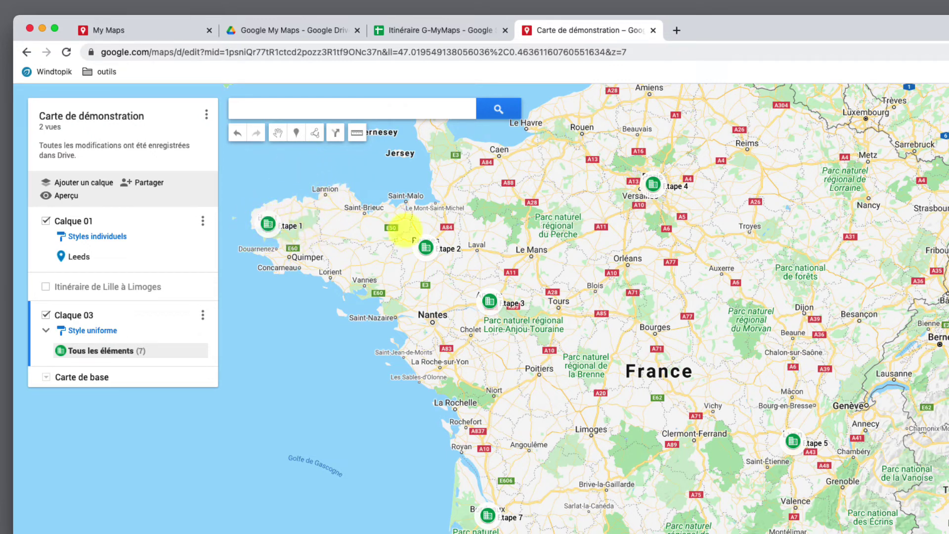
pyautogui.click(315, 134)
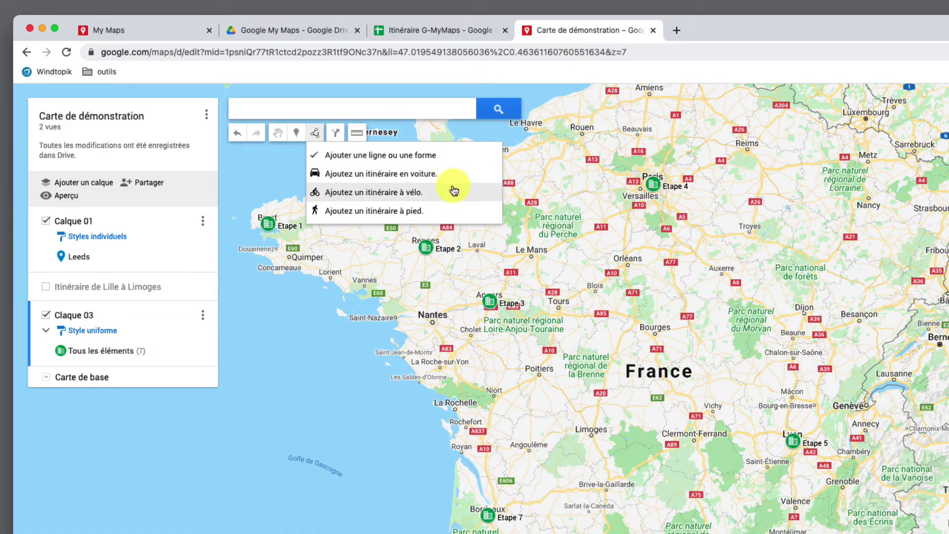
pyautogui.click(366, 159)
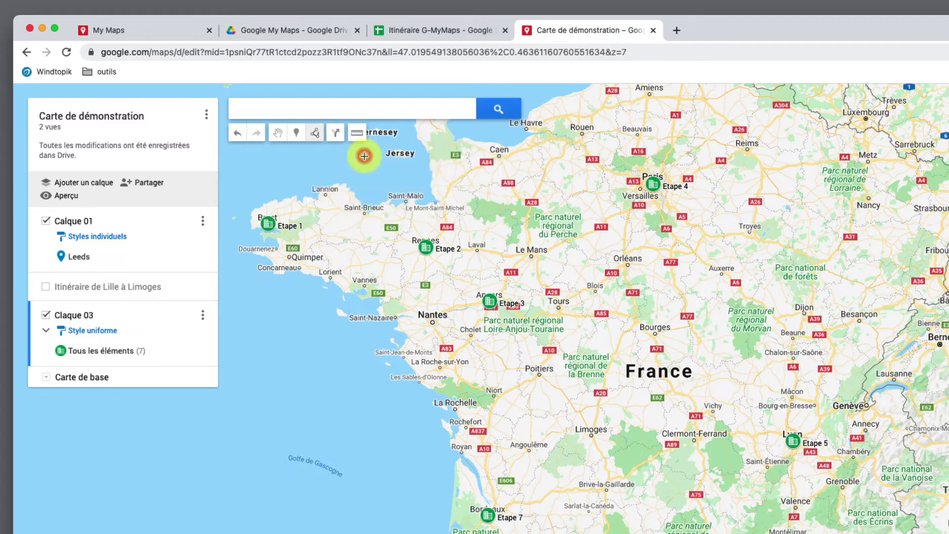
pyautogui.click(268, 225)
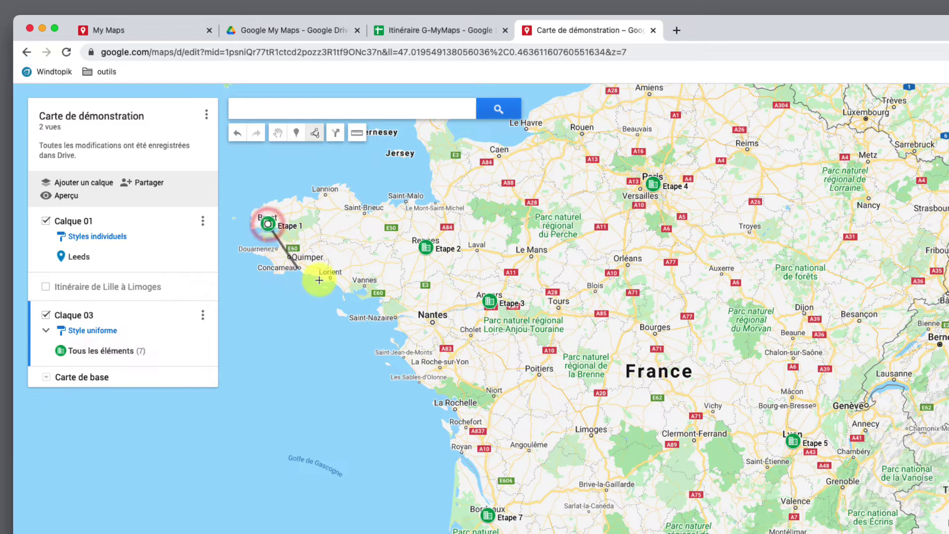
pyautogui.click(426, 248)
pyautogui.click(489, 301)
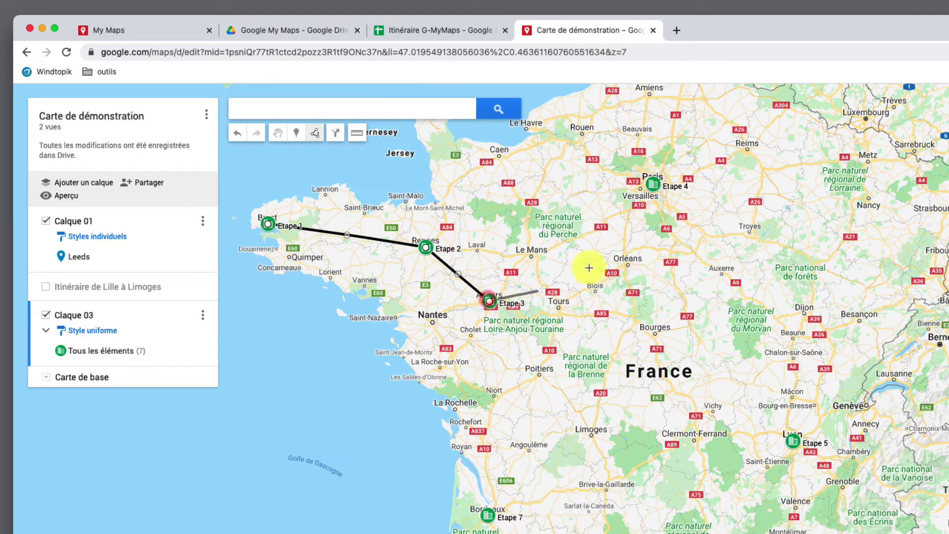
pyautogui.click(652, 185)
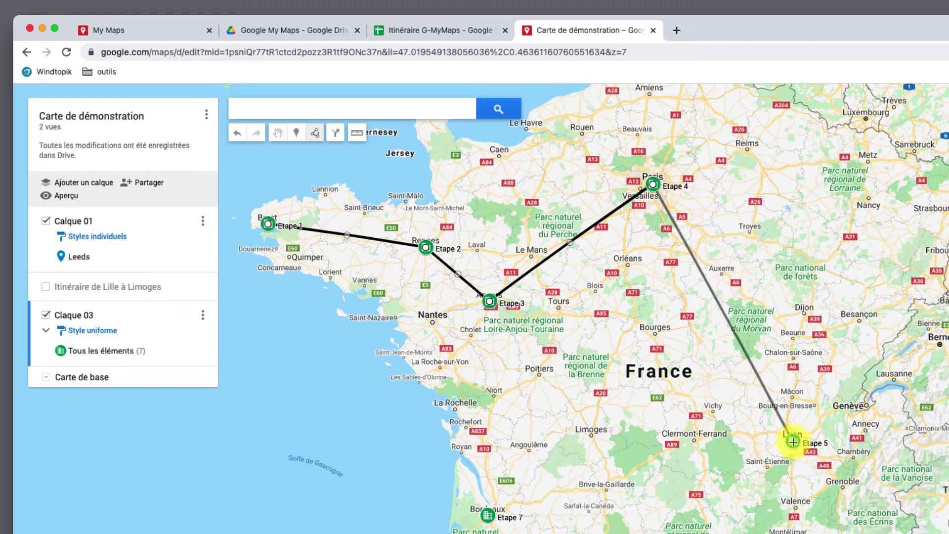
pyautogui.click(793, 442)
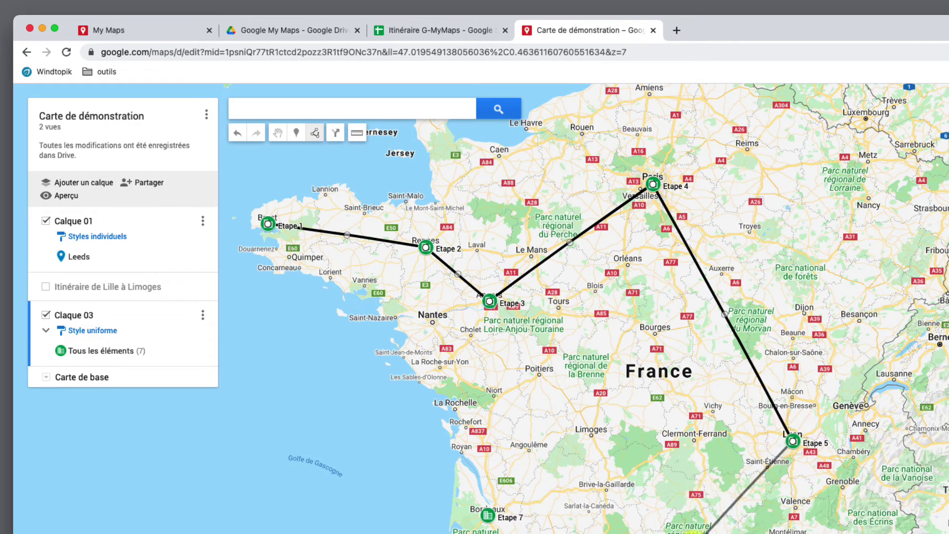
pyautogui.scroll(-2, 688, 529)
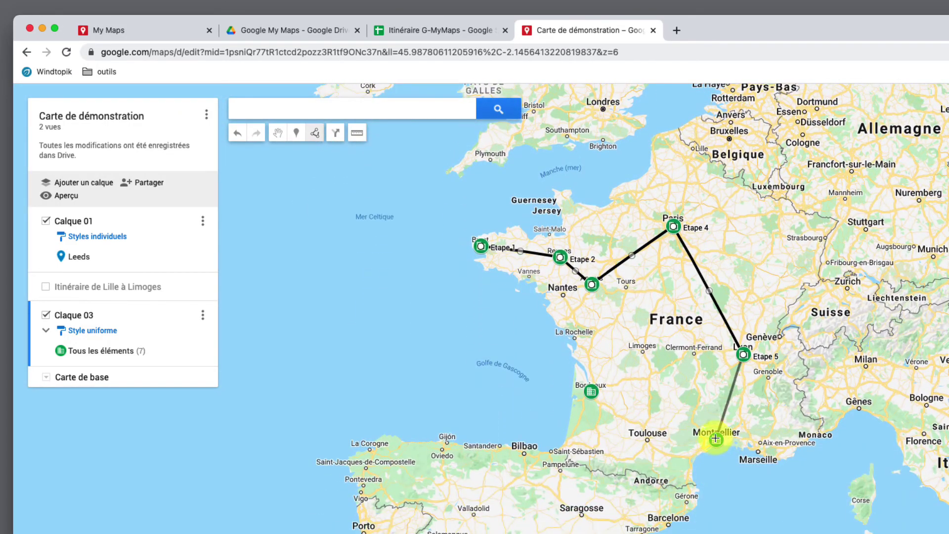
pyautogui.click(717, 440)
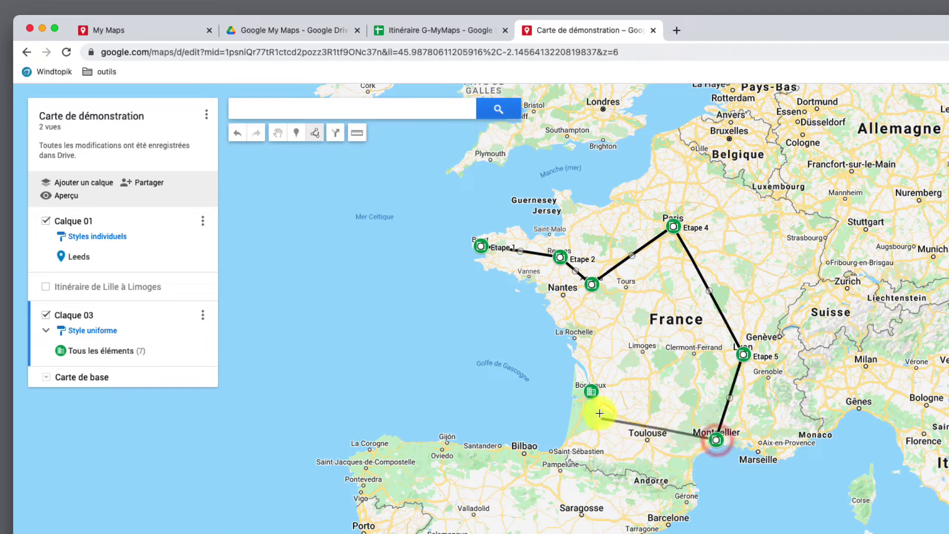
pyautogui.click(592, 393)
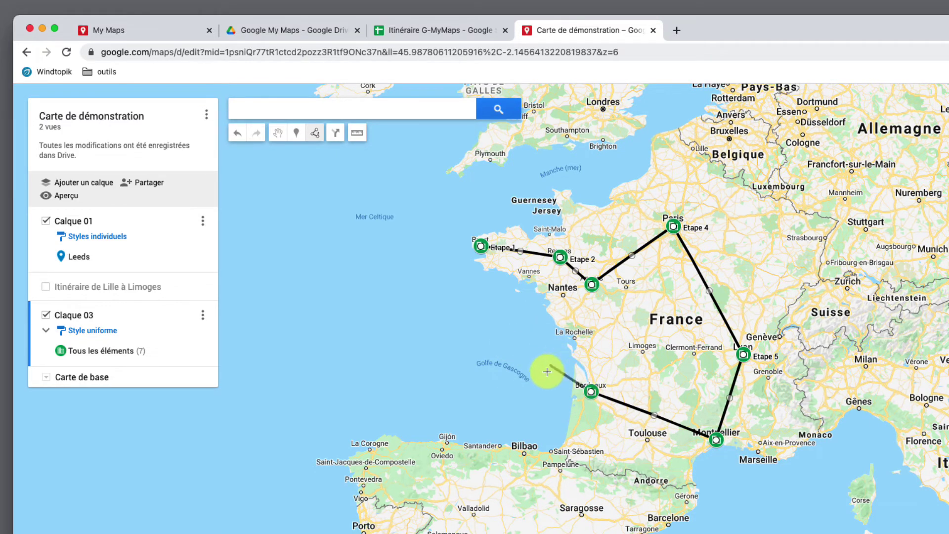
pyautogui.click(591, 392)
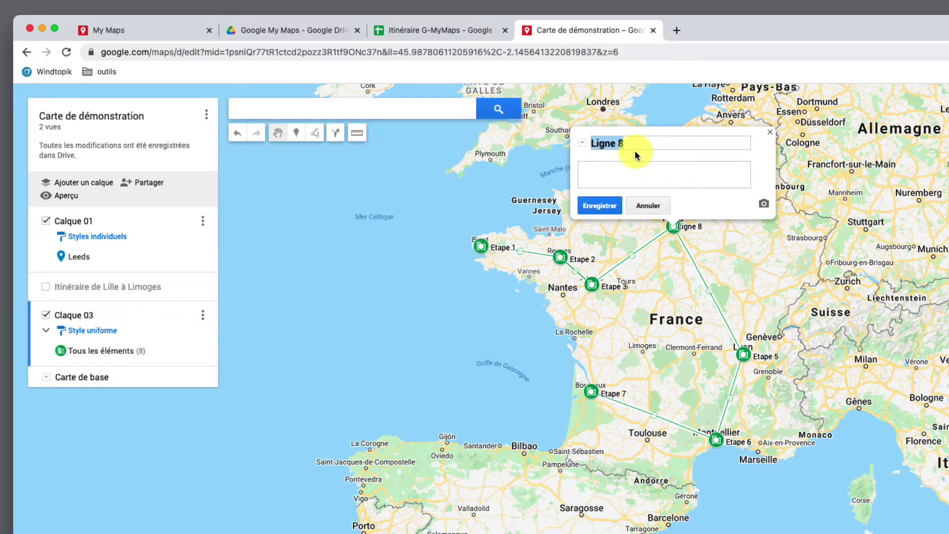
# - Name the new line Ligne 1, save it, and close its information card
pyautogui.click(656, 146)
pyautogui.press('BackSpace')
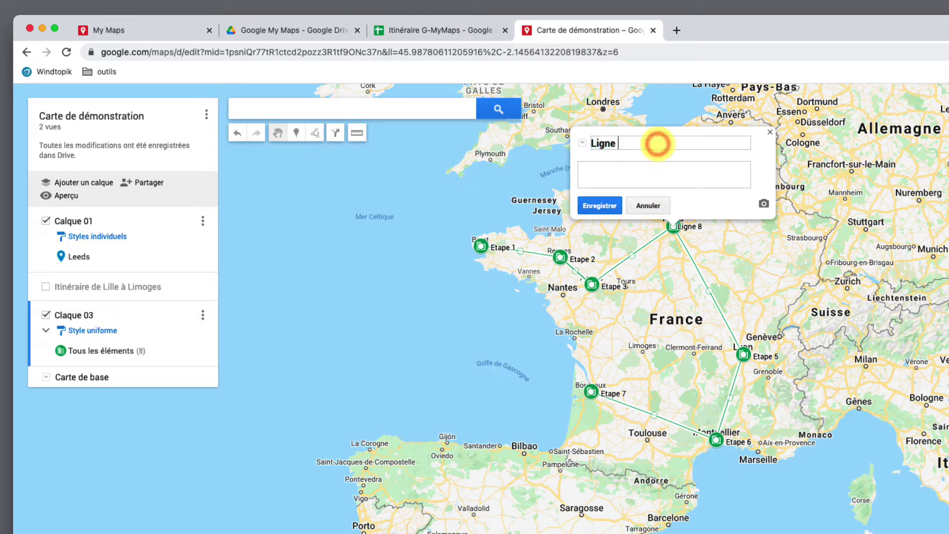
pyautogui.write('1')
pyautogui.click(599, 205)
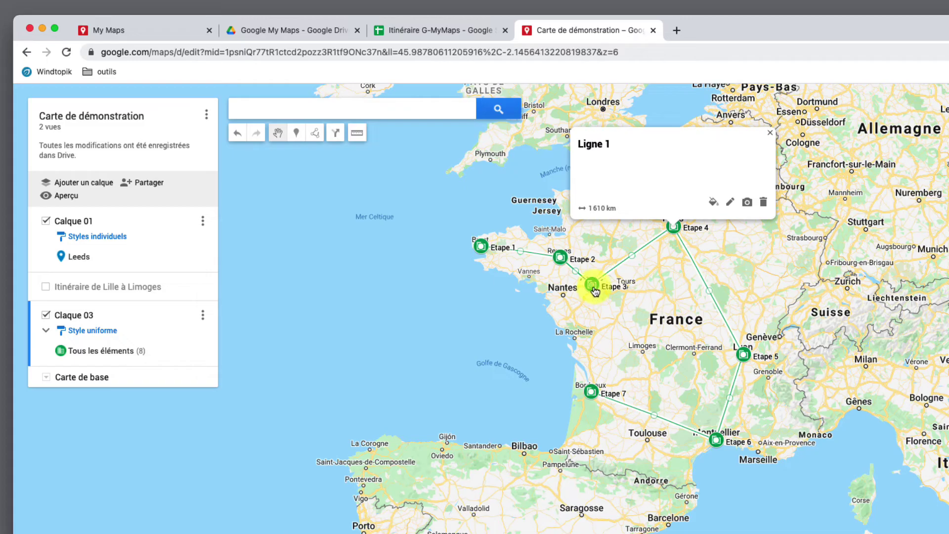
pyautogui.click(770, 132)
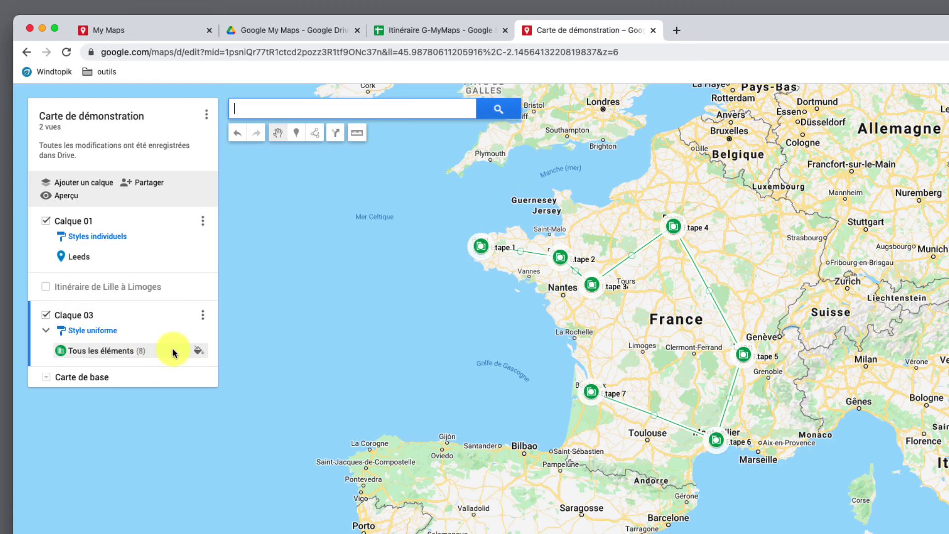
# - View the data table of the Claque 03 layer and close it
pyautogui.click(202, 316)
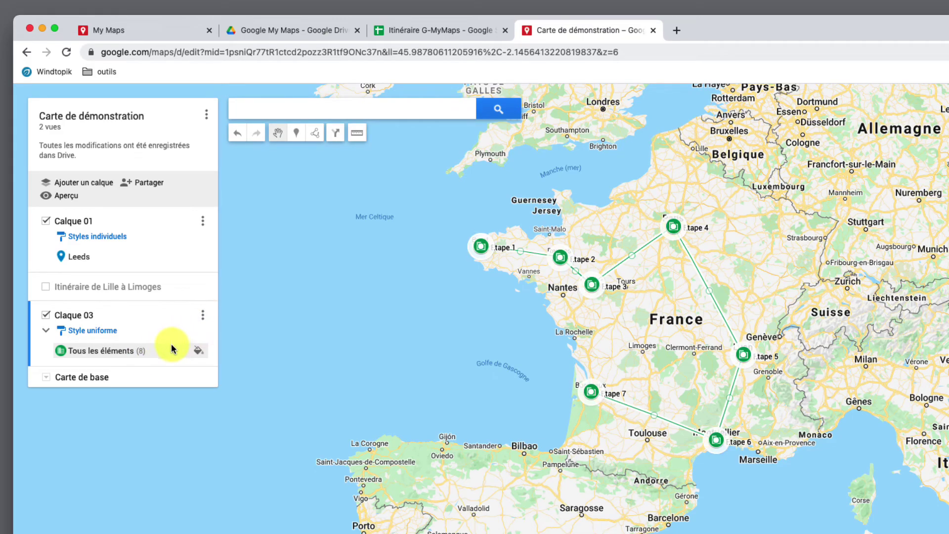
pyautogui.click(203, 317)
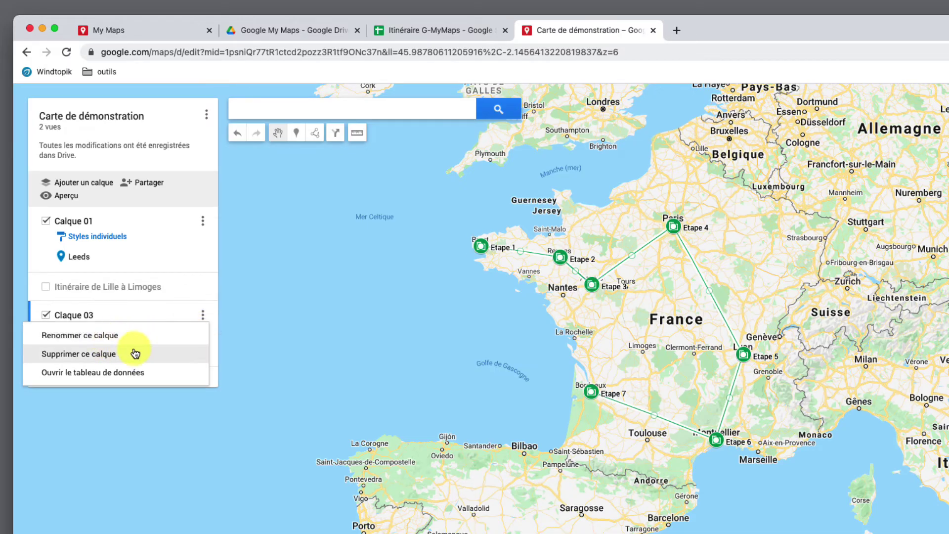
pyautogui.click(130, 374)
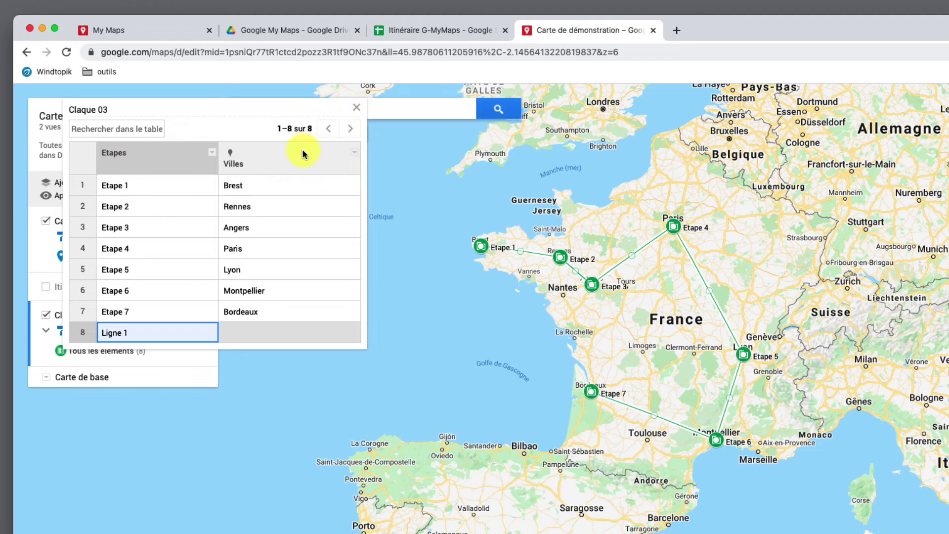
pyautogui.click(357, 107)
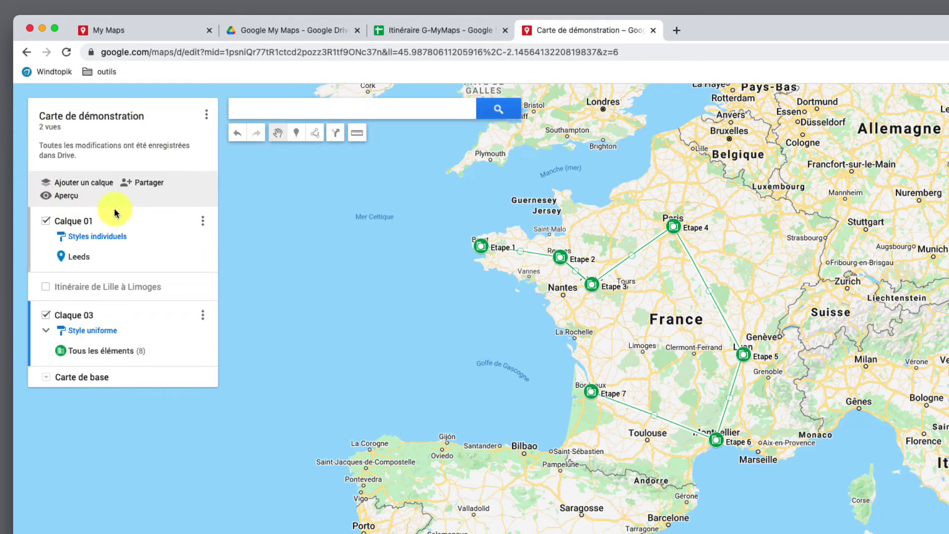
pyautogui.click(209, 118)
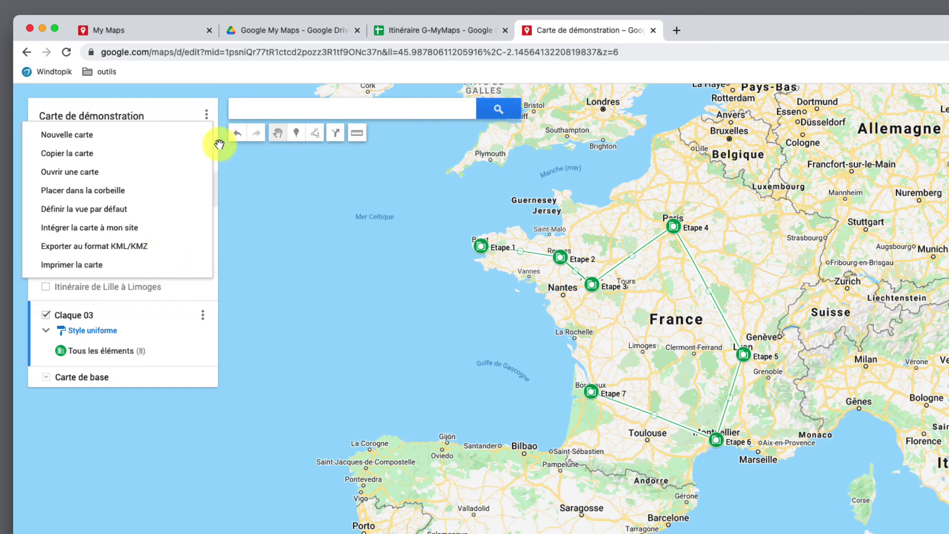
pyautogui.click(245, 109)
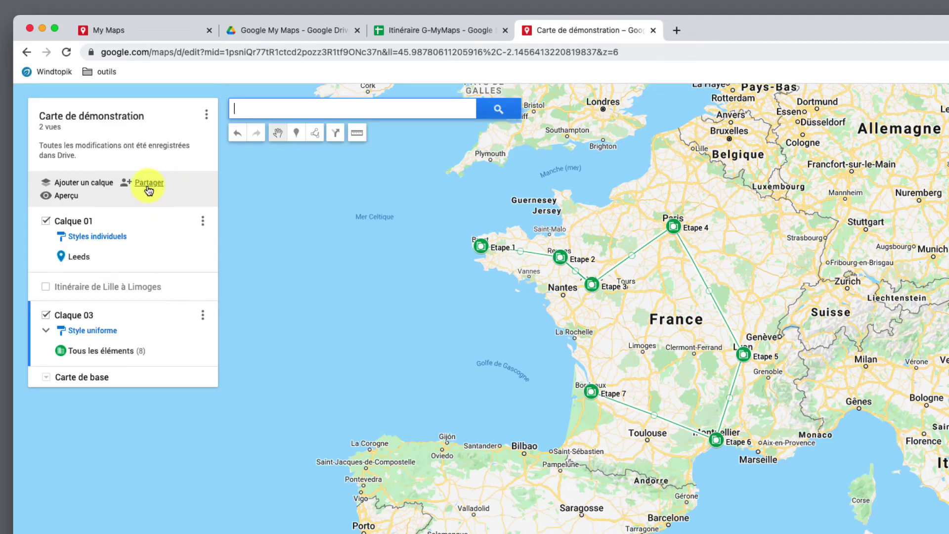
# - Preview the map in read-only mode (Aperçu), dismiss the sharing notice, and examine the line through the French stages
pyautogui.click(67, 198)
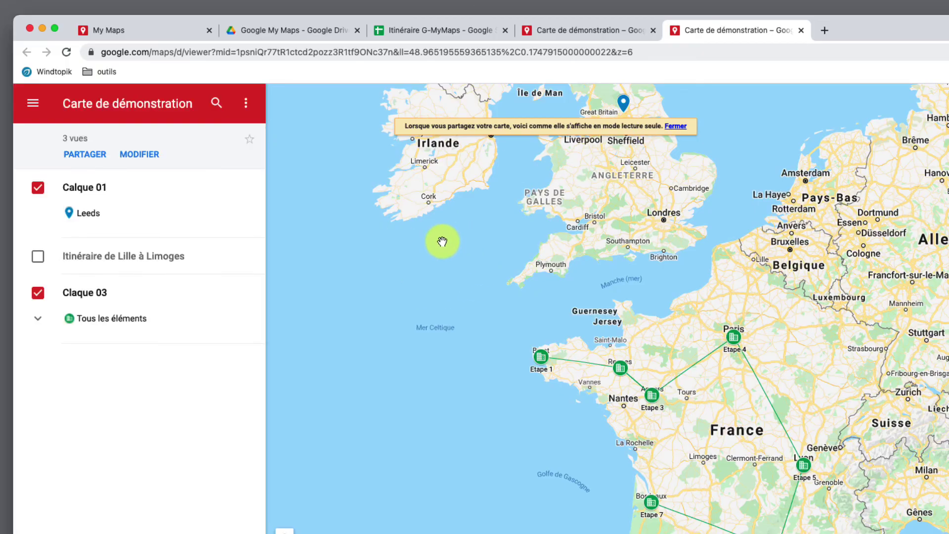
pyautogui.click(677, 127)
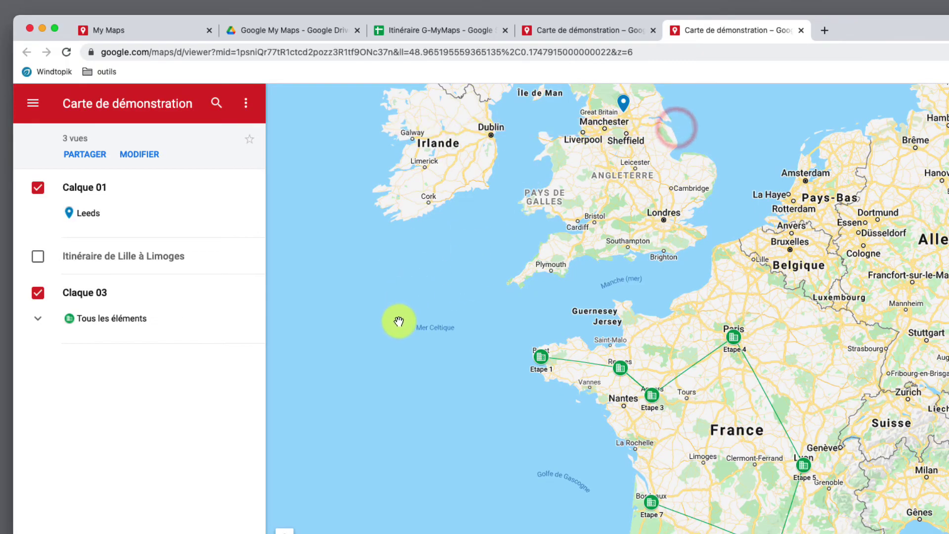
pyautogui.moveTo(470, 312); pyautogui.dragTo(420, 281)
pyautogui.scroll(3, 420, 287)
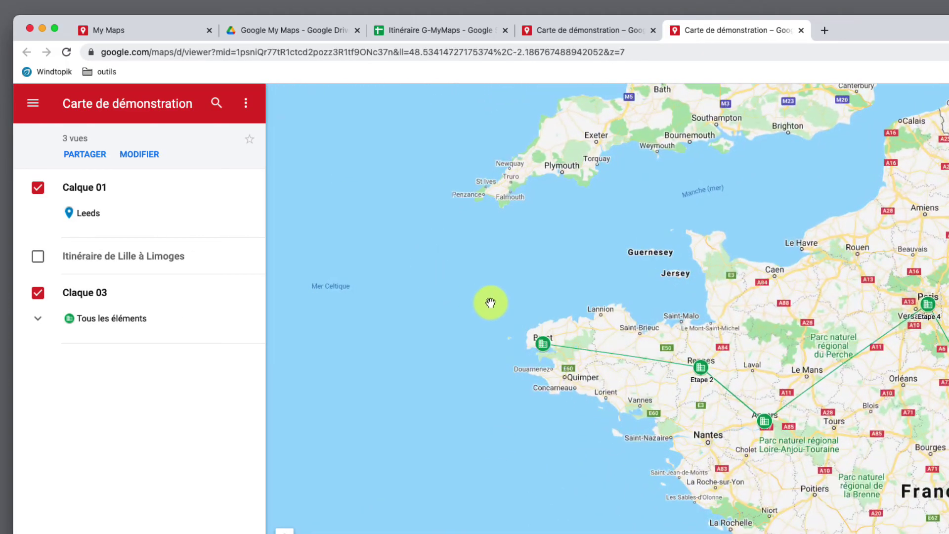
pyautogui.scroll(-3, 490, 301)
pyautogui.moveTo(454, 390); pyautogui.dragTo(407, 343)
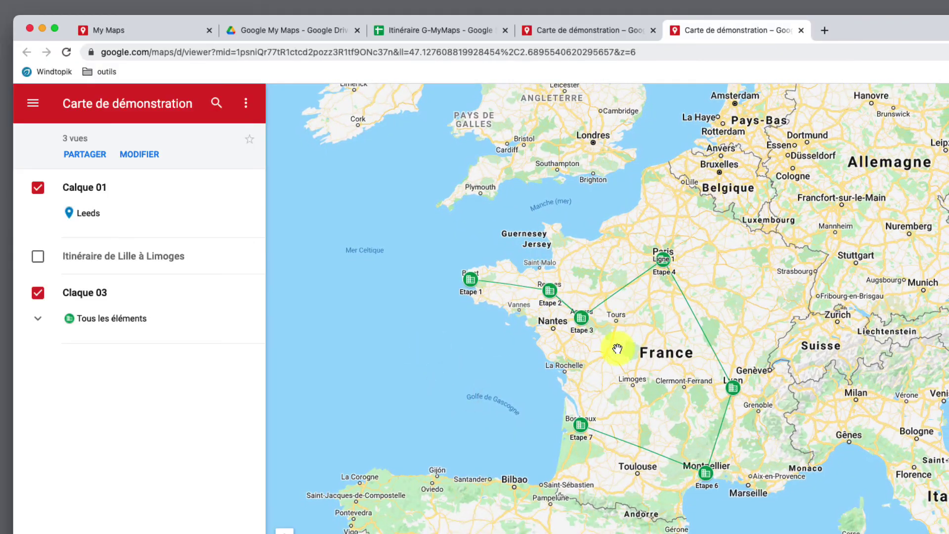
# - Examine the stage line up close in the map preview, view the information card of Etape 3, and close the card
pyautogui.scroll(2, 615, 345)
pyautogui.moveTo(517, 371); pyautogui.dragTo(593, 324)
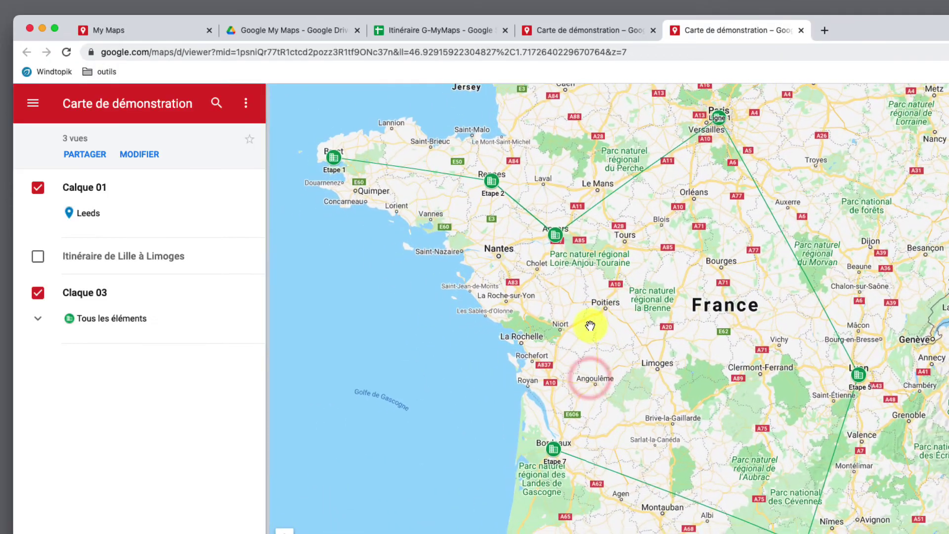
pyautogui.scroll(-1, 588, 327)
pyautogui.scroll(-1, 588, 327)
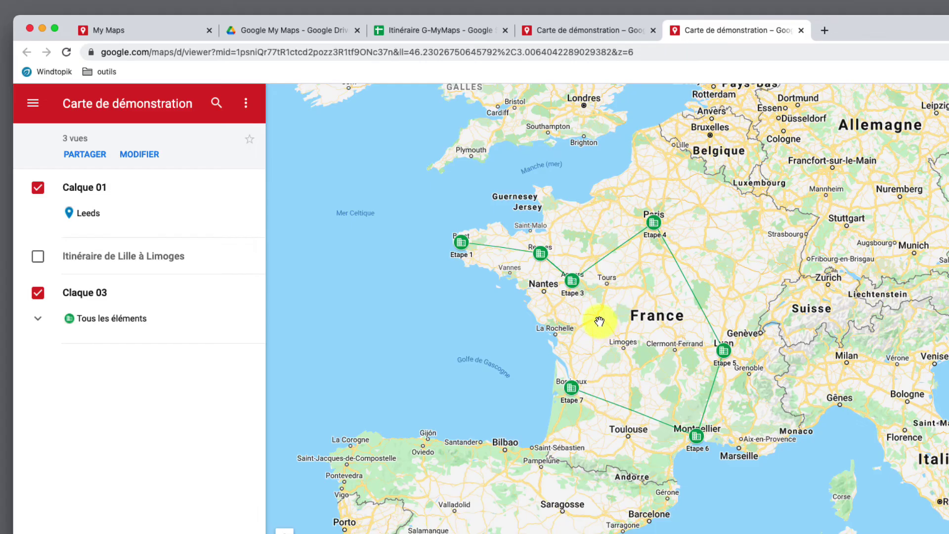
pyautogui.click(572, 282)
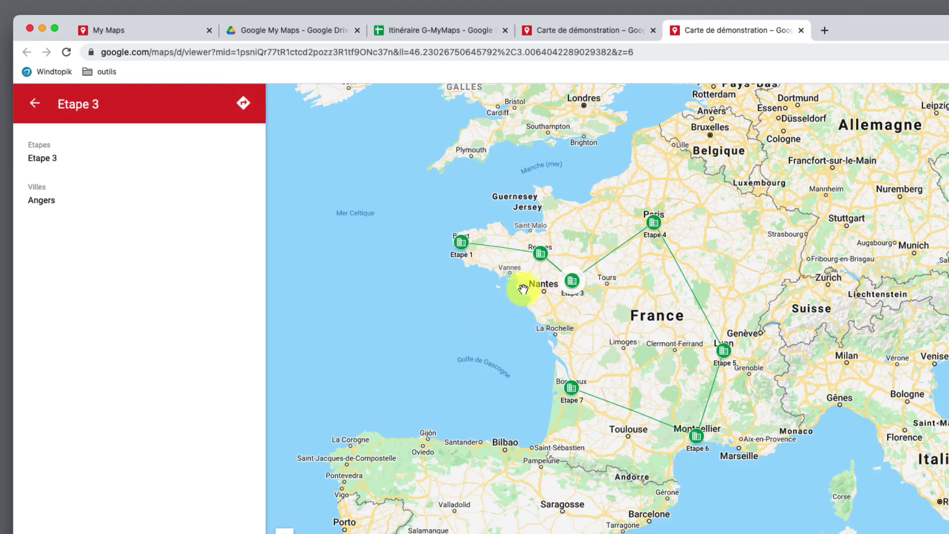
pyautogui.click(588, 30)
pyautogui.click(704, 35)
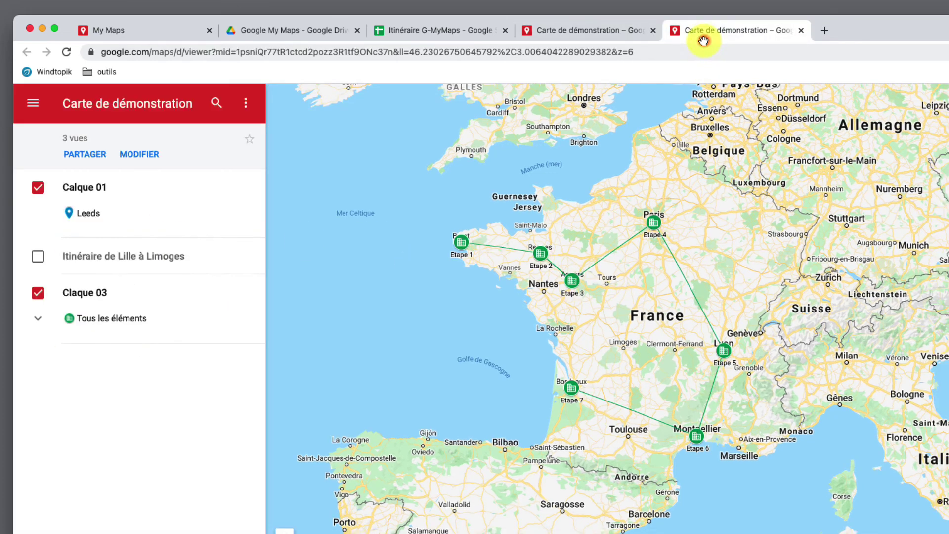
# - Return to the map's editing view and turn on link sharing (Activer le partage par lien) in its quick sharing settings
pyautogui.click(595, 31)
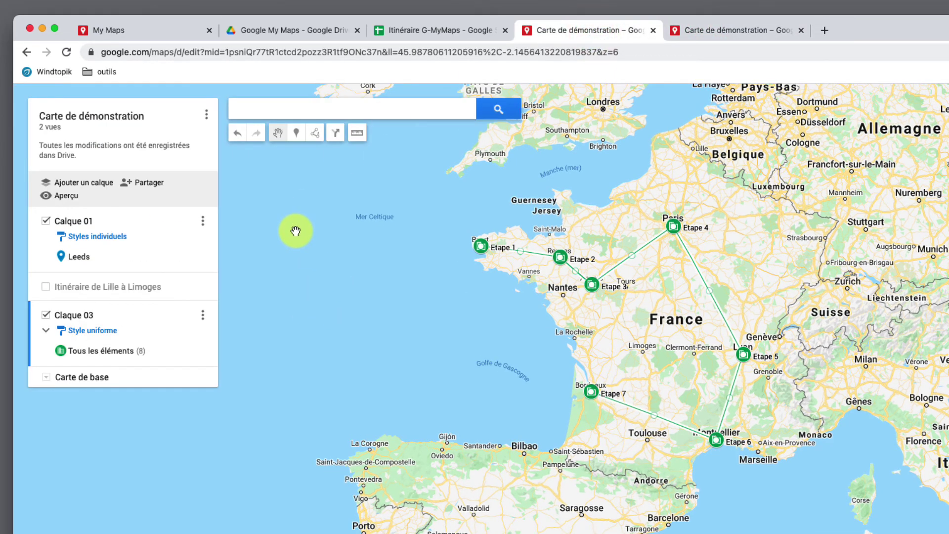
pyautogui.click(149, 188)
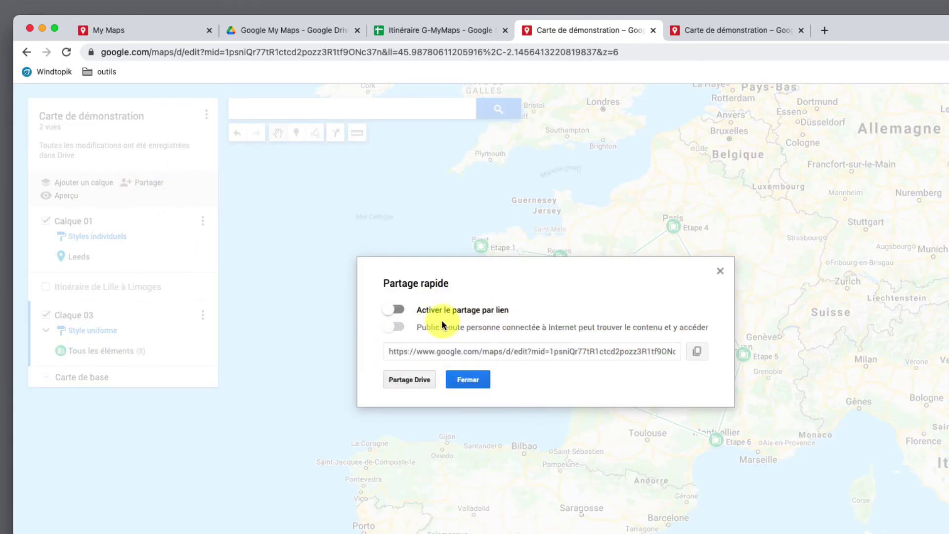
pyautogui.click(396, 309)
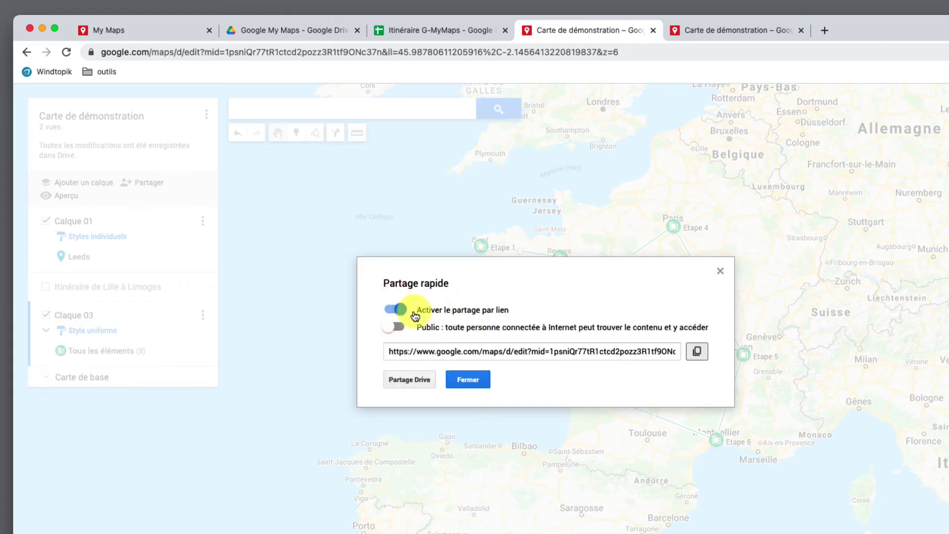
pyautogui.click(394, 332)
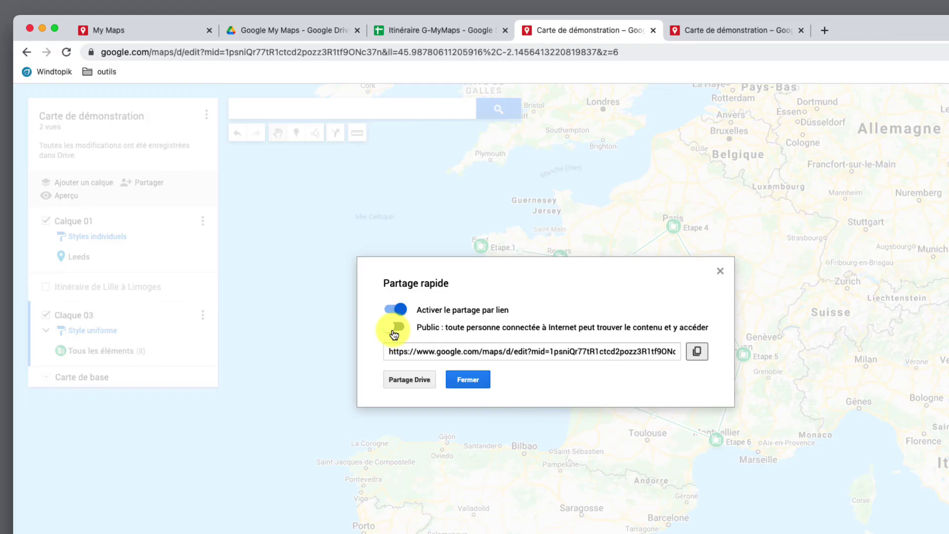
pyautogui.click(395, 331)
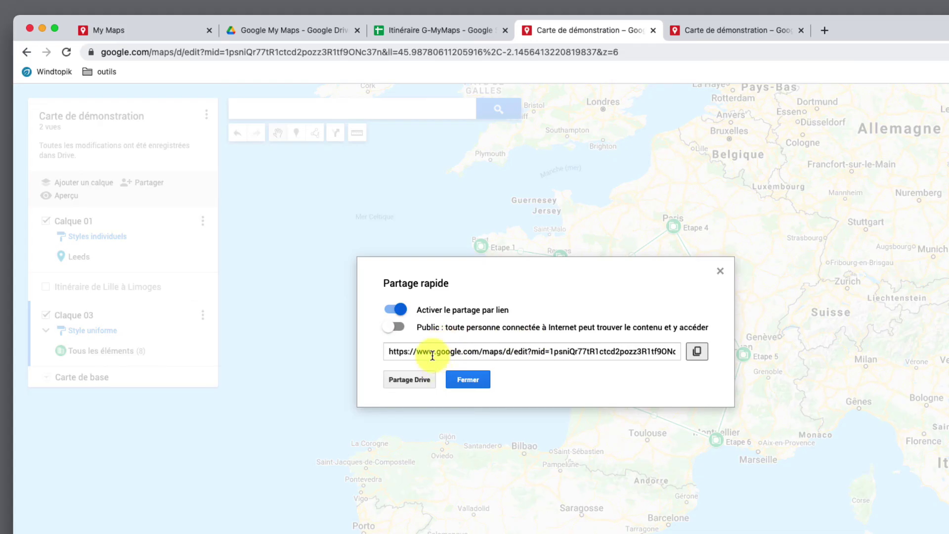
# - Review the map's Drive sharing settings for people, groups and link access, and close them
pyautogui.click(406, 382)
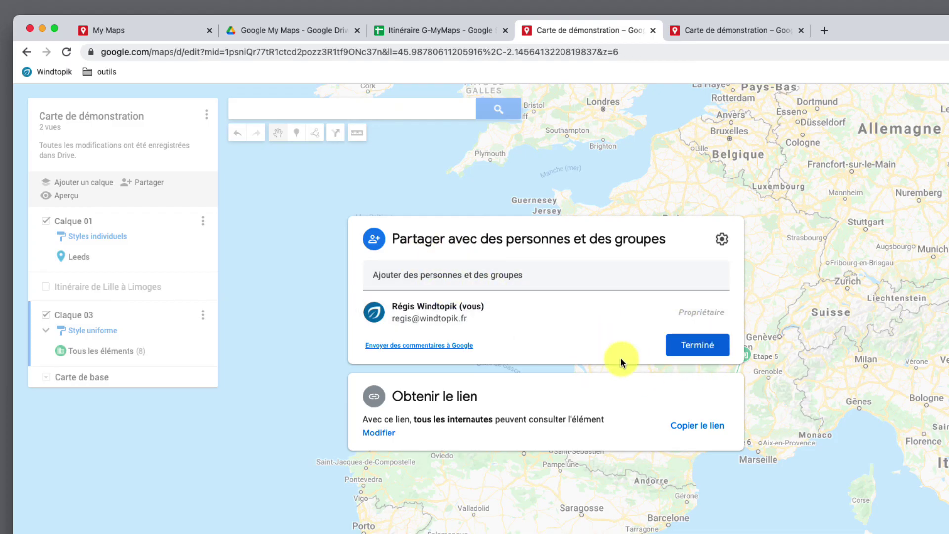
pyautogui.click(697, 344)
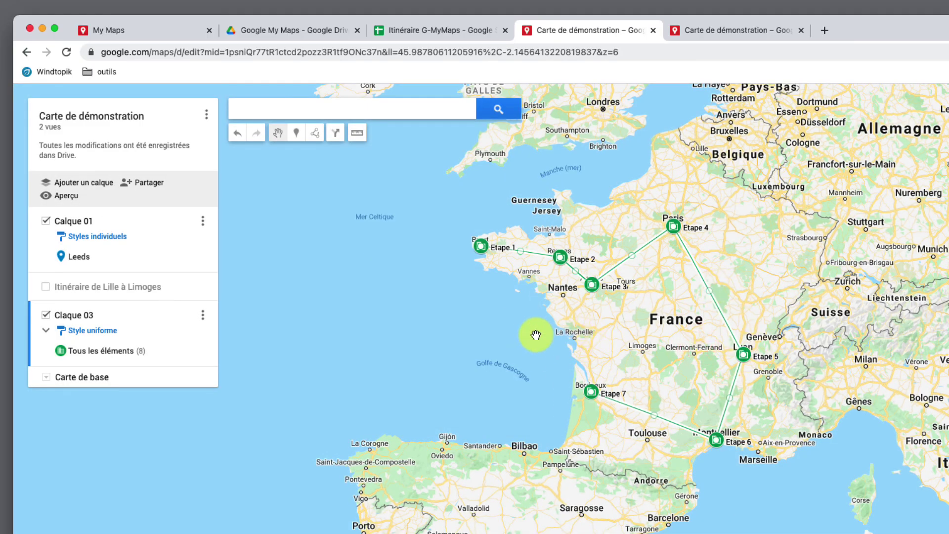